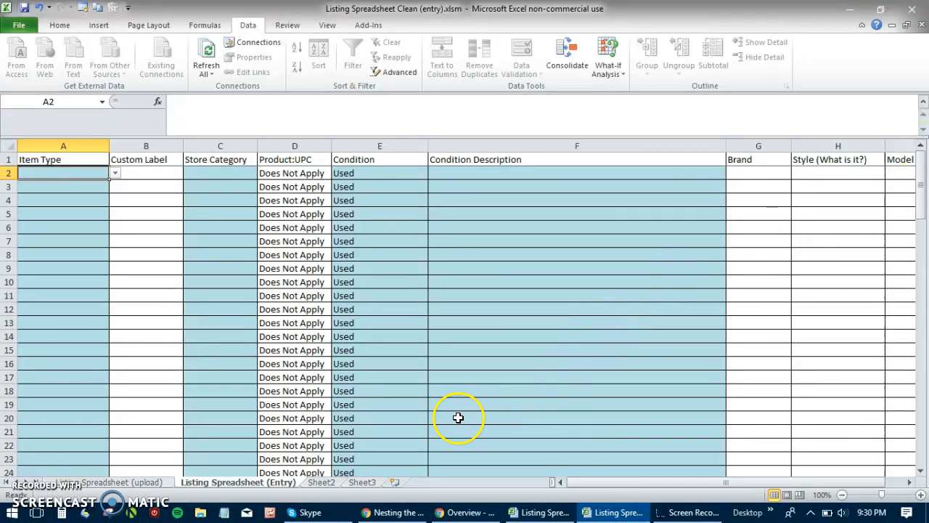
Switch to the Listing Spreadsheet Working (entry) workbook and bring its last filled entry, row 15, into view.
{"action": "left_click", "coordinate": [539, 514]}
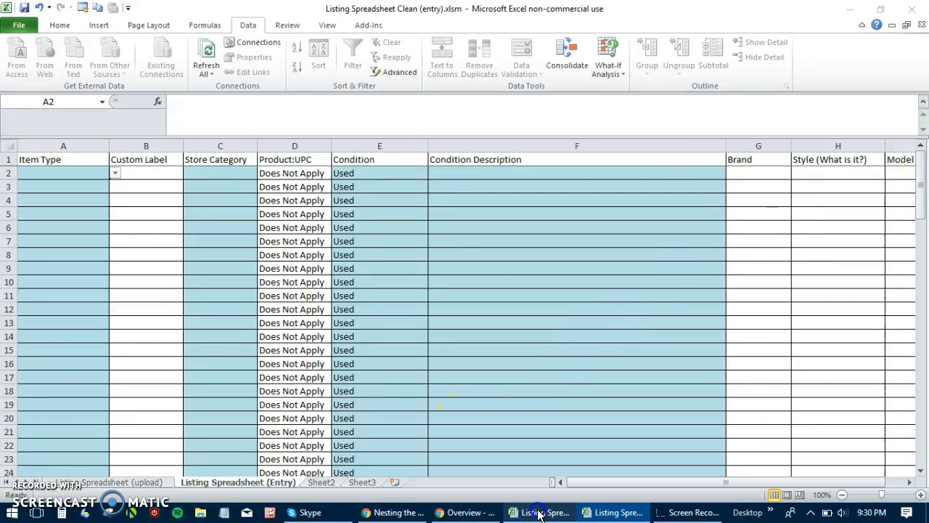
{"action": "left_click", "coordinate": [920, 146]}
{"action": "left_click", "coordinate": [921, 146]}
{"action": "left_click", "coordinate": [920, 146]}
{"action": "left_click", "coordinate": [920, 146]}
{"action": "left_click", "coordinate": [920, 146]}
{"action": "left_click", "coordinate": [921, 146]}
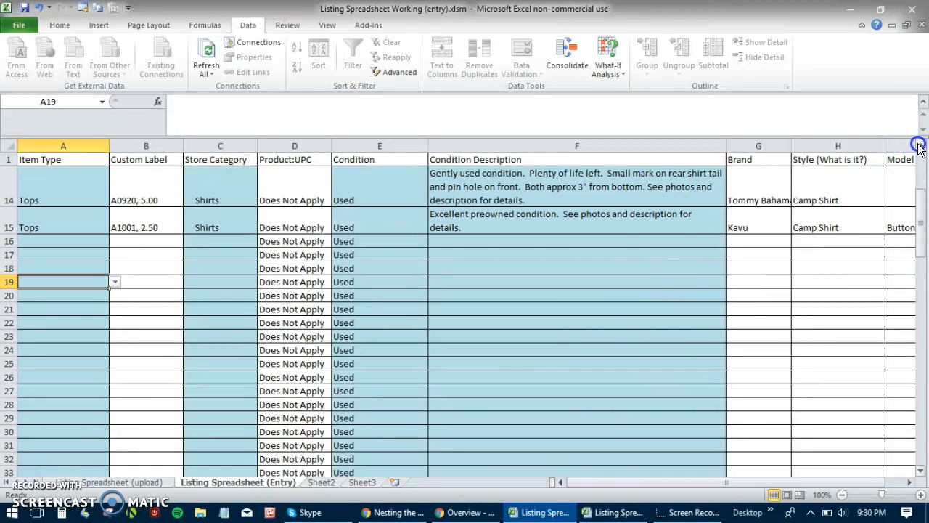
{"action": "left_click", "coordinate": [921, 146]}
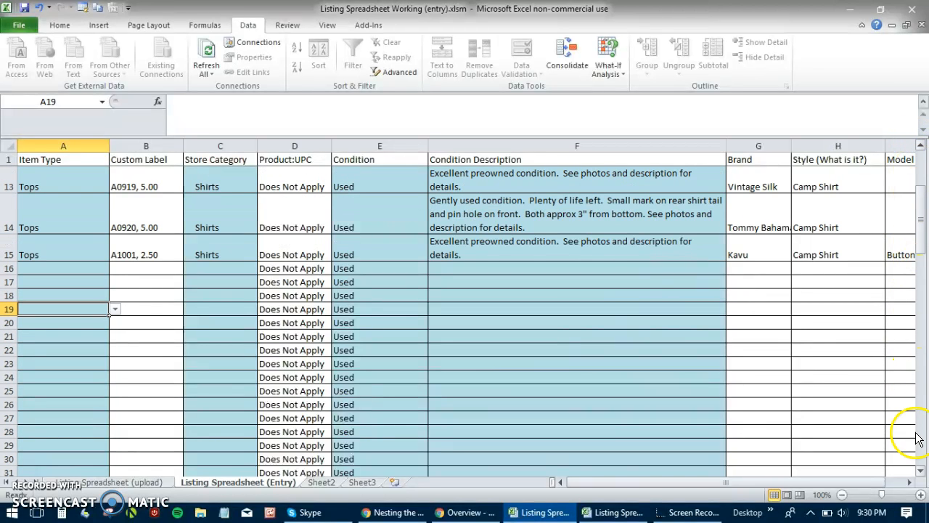
{"action": "left_click", "coordinate": [921, 471]}
{"action": "left_click", "coordinate": [920, 471]}
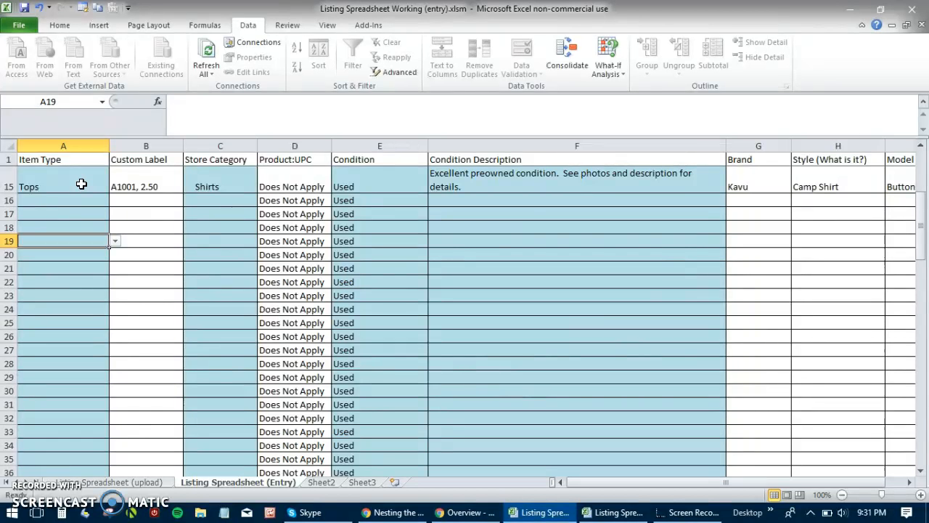
Choose Tops as the Item Type for the row 15 listing.
{"action": "left_click", "coordinate": [81, 184]}
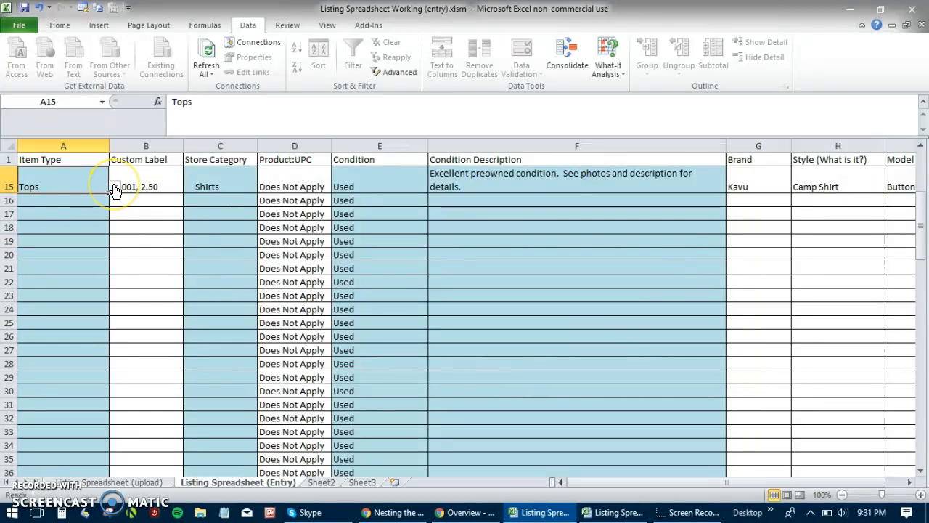
{"action": "left_click", "coordinate": [115, 188]}
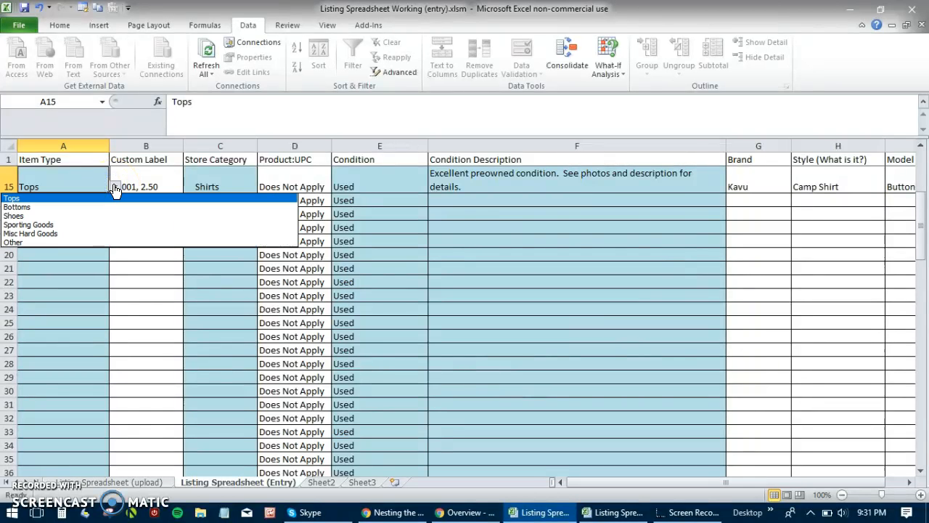
{"action": "left_click", "coordinate": [76, 199]}
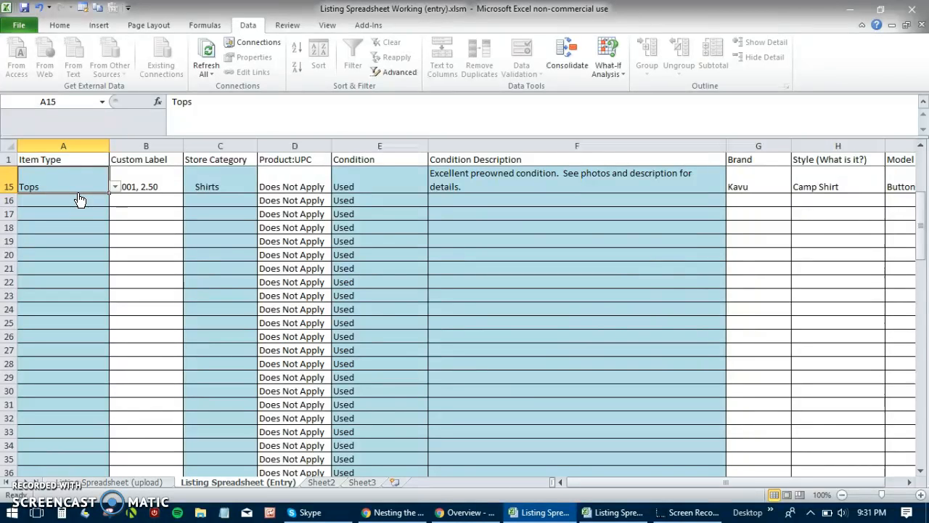
Examine the Custom Label entry and the available Store Category choices for row 15, leaving the category as it is.
{"action": "key", "text": "Tab"}
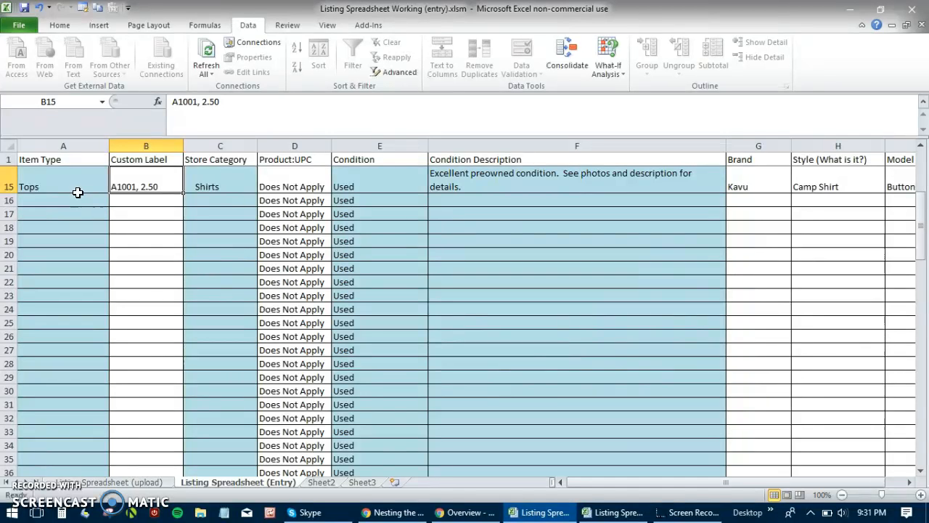
{"action": "key", "text": "Tab"}
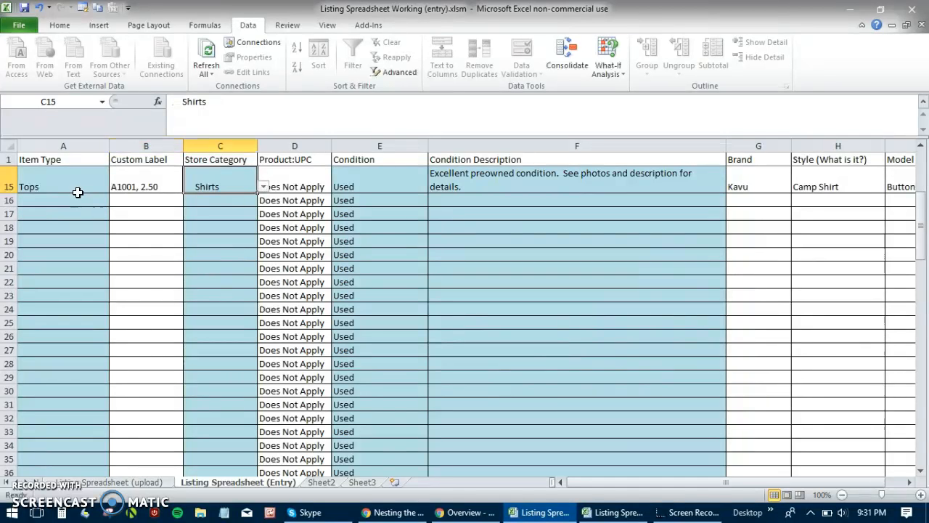
{"action": "left_click", "coordinate": [264, 186]}
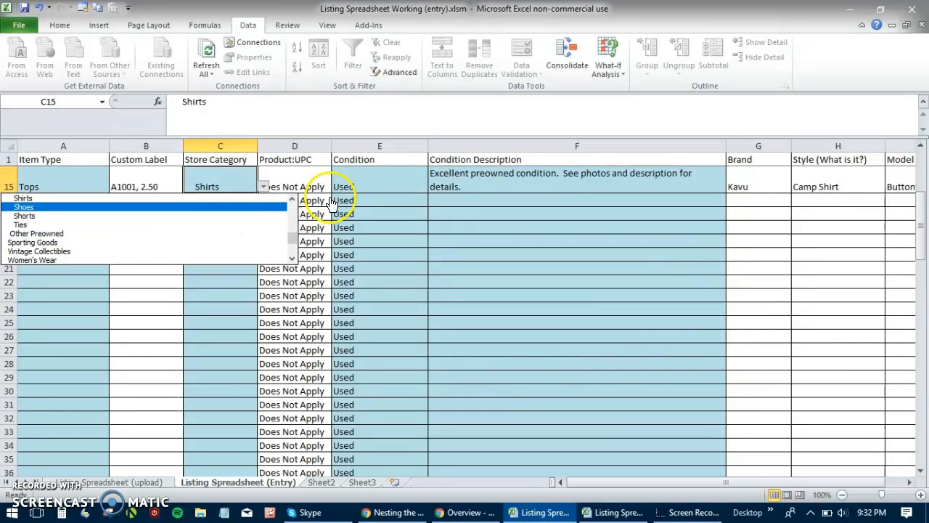
{"action": "left_click", "coordinate": [292, 199]}
{"action": "left_click", "coordinate": [292, 199]}
{"action": "left_click", "coordinate": [292, 199]}
{"action": "left_click", "coordinate": [292, 199]}
{"action": "left_click", "coordinate": [292, 199]}
{"action": "left_click", "coordinate": [292, 199]}
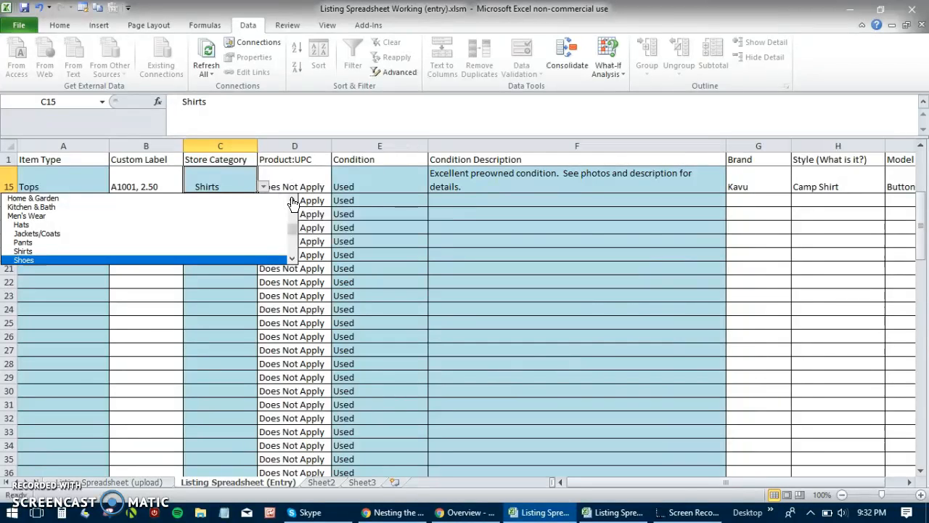
{"action": "left_click", "coordinate": [245, 186]}
Examine the Product:UPC entry and the predefined Condition and Condition Description choices for row 15.
{"action": "key", "text": "Tab"}
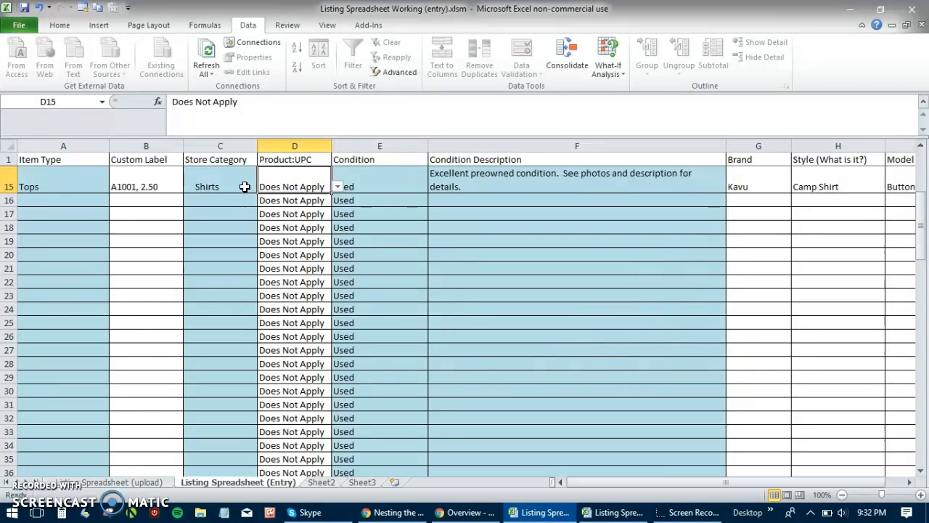
{"action": "key", "text": "Tab"}
{"action": "left_click", "coordinate": [434, 188]}
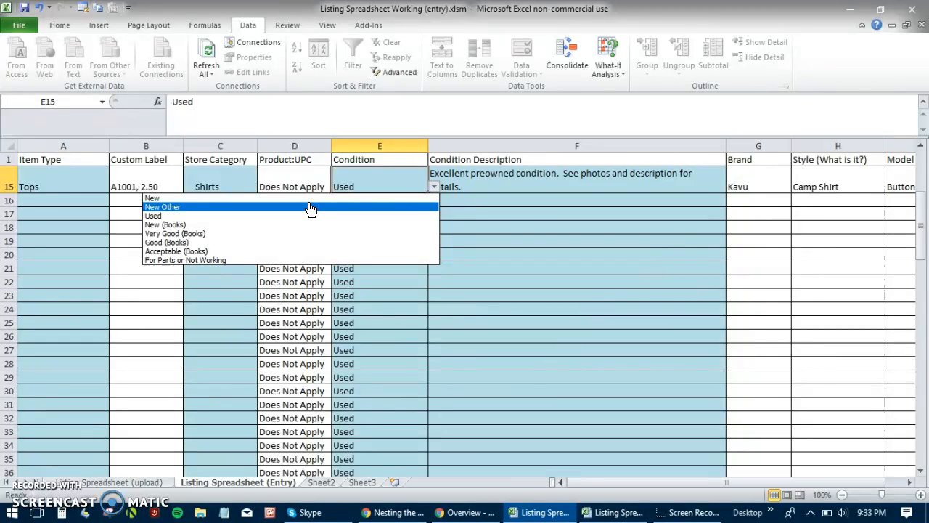
{"action": "left_click", "coordinate": [373, 177]}
{"action": "key", "text": "Tab"}
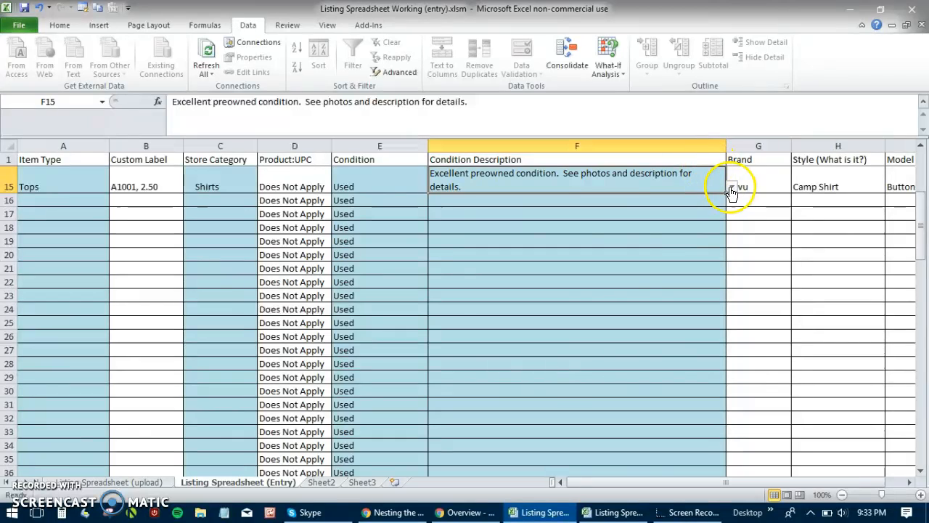
{"action": "left_click", "coordinate": [731, 187]}
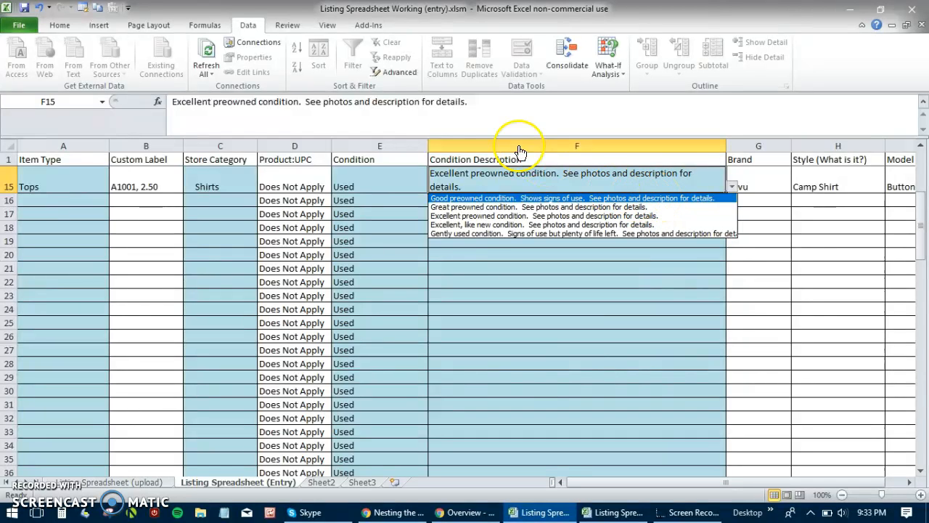
{"action": "left_click", "coordinate": [433, 102]}
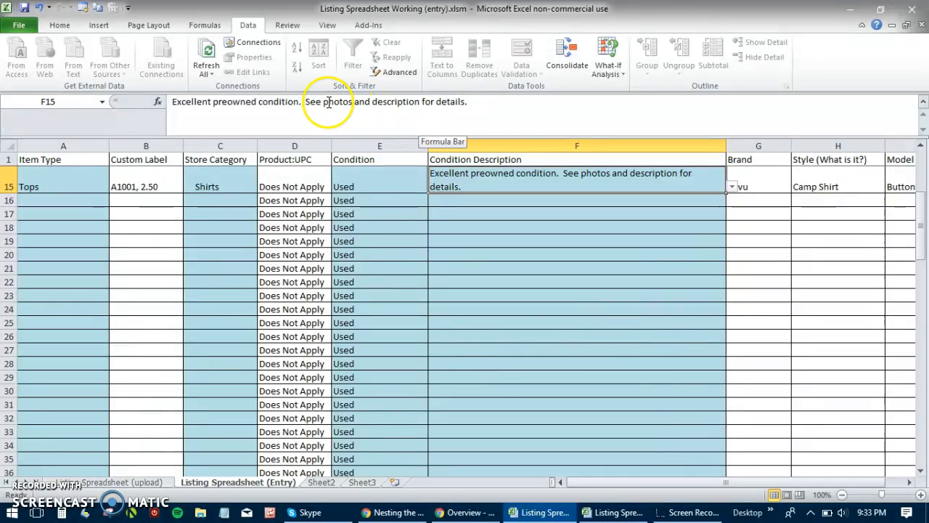
Try inserting the filler text "jjfg" before "See photos" in row 15's Condition Description, and take it out again.
{"action": "left_click", "coordinate": [306, 102]}
{"action": "type", "text": "jjfg"}
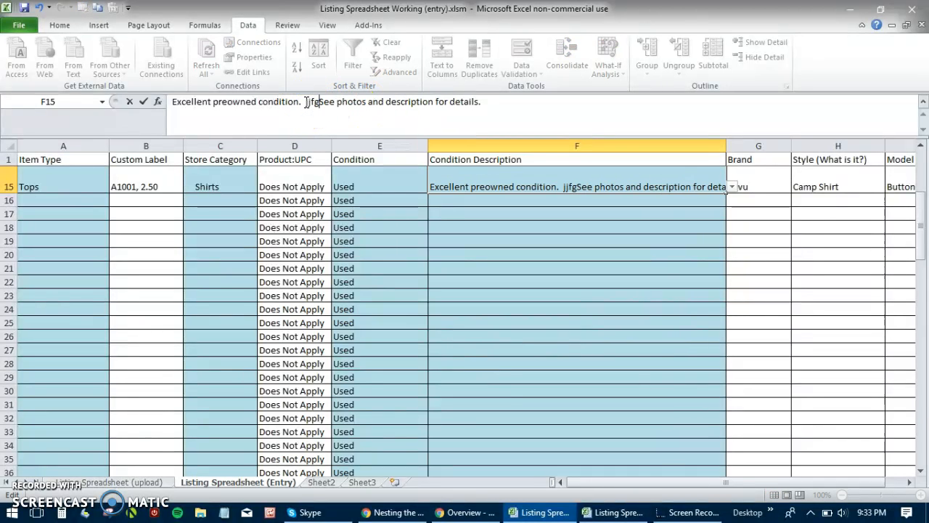
{"action": "key", "text": "BackSpace"}
{"action": "key", "text": "BackSpace"}
{"action": "key", "text": "BackSpace"}
{"action": "key", "text": "BackSpace"}
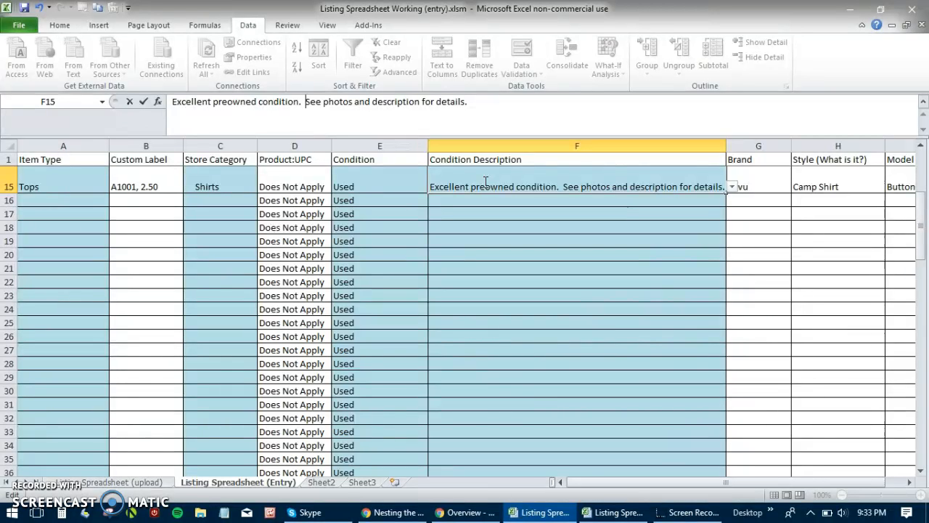
{"action": "key", "text": "Tab"}
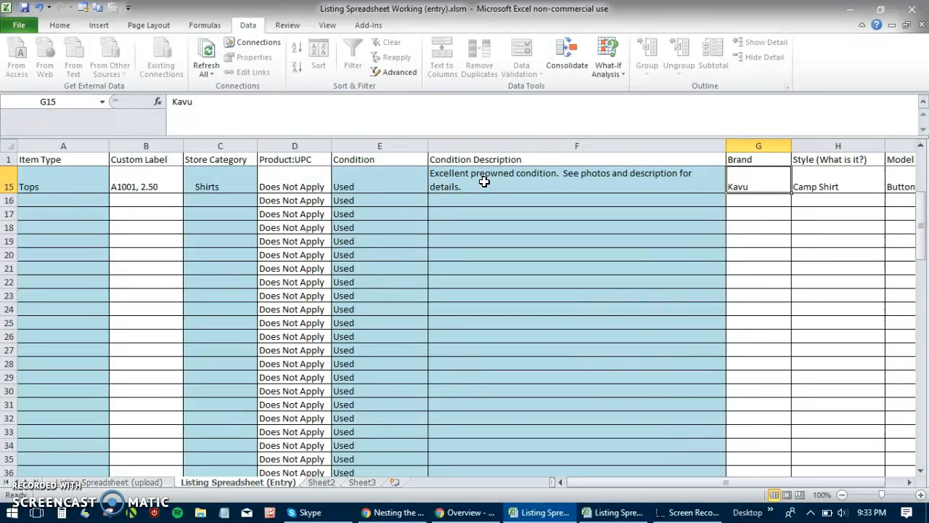
Review the Style and Model entries of row 15 and look at the list of Material choices.
{"action": "key", "text": "Tab"}
{"action": "key", "text": "Tab"}
{"action": "key", "text": "shift+Tab"}
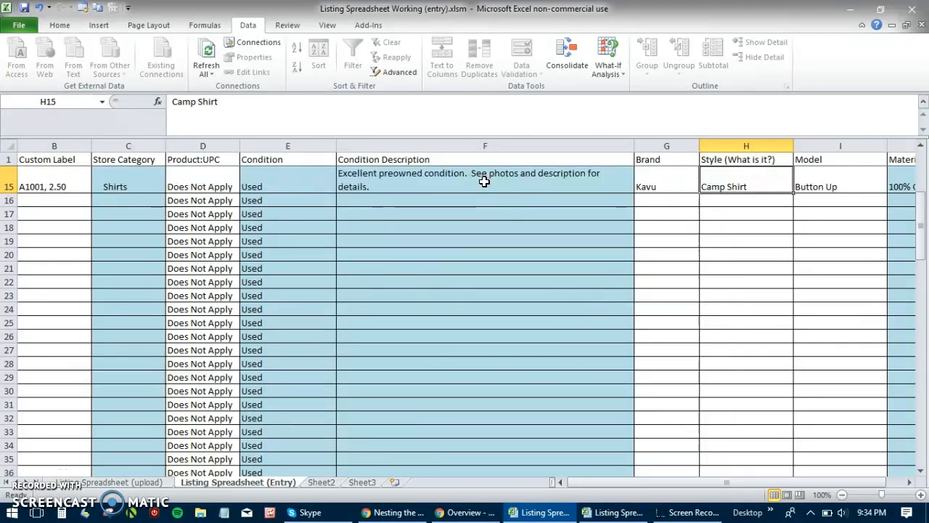
{"action": "key", "text": "Tab"}
{"action": "key", "text": "Tab"}
{"action": "key", "text": "Left"}
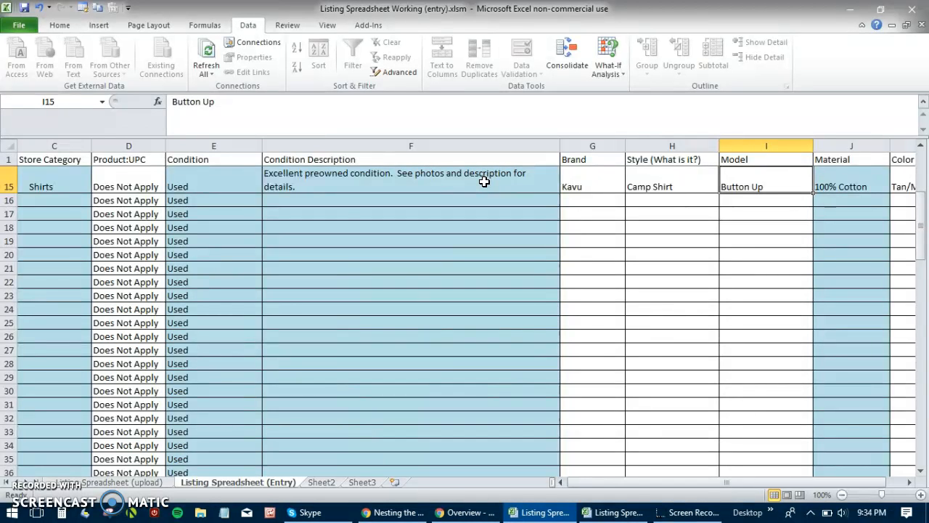
{"action": "key", "text": "Tab"}
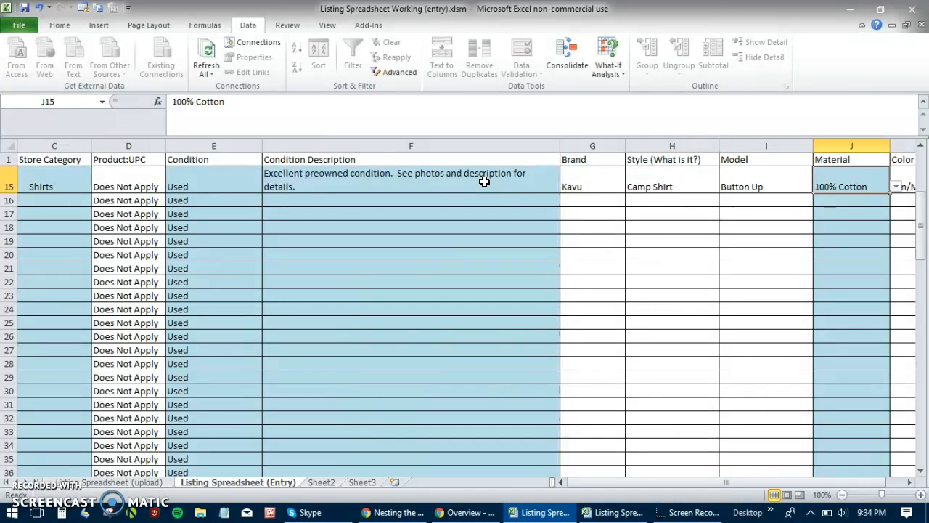
{"action": "left_click", "coordinate": [897, 188]}
{"action": "mouse_move", "coordinate": [898, 213]}
{"action": "left_mouse_down"}
{"action": "mouse_move", "coordinate": [903, 234]}
{"action": "mouse_move", "coordinate": [899, 196]}
{"action": "left_mouse_up"}
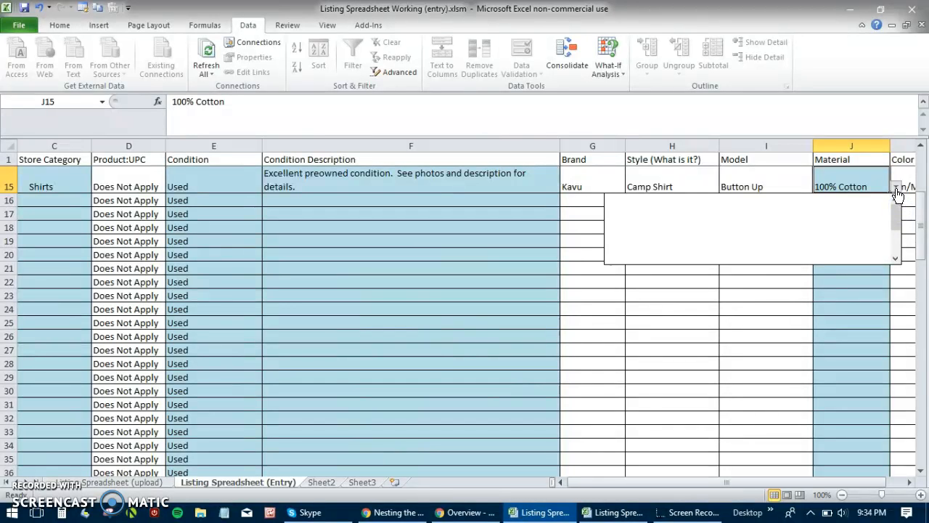
{"action": "left_click", "coordinate": [897, 193]}
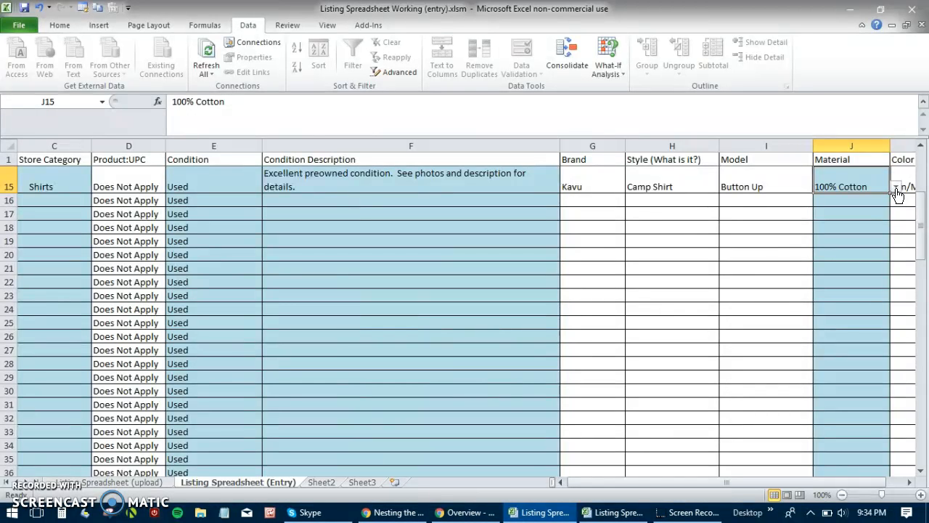
Correct the Pattern entry in row 15 to read "Plaids & Checks" by removing the stray "amp;".
{"action": "key", "text": "Tab"}
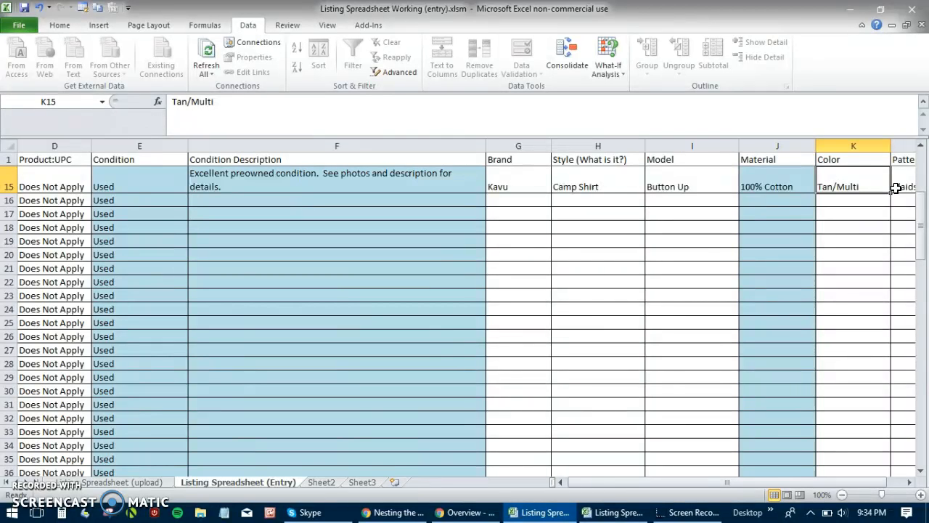
{"action": "key", "text": "Tab"}
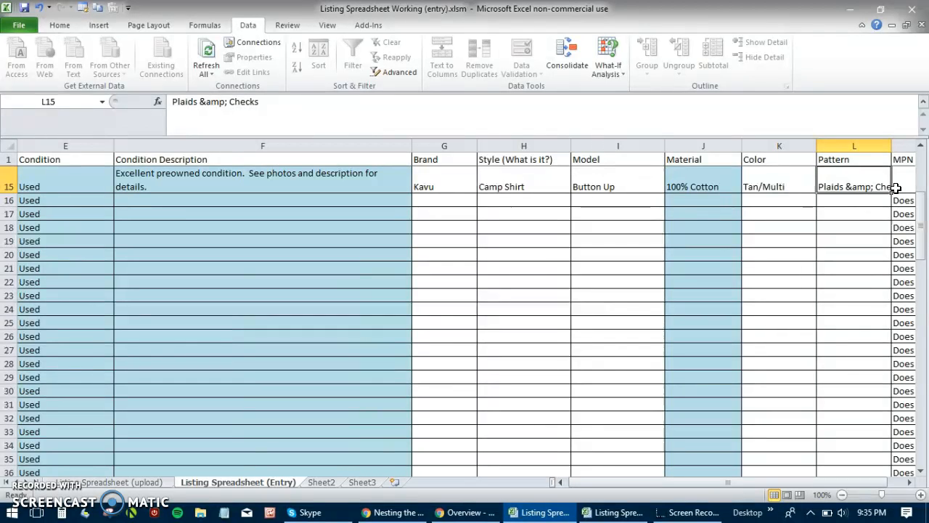
{"action": "left_click", "coordinate": [875, 187]}
{"action": "double_click", "coordinate": [866, 187]}
{"action": "key", "text": "BackSpace"}
{"action": "key", "text": "BackSpace"}
{"action": "key", "text": "BackSpace"}
{"action": "key", "text": "BackSpace"}
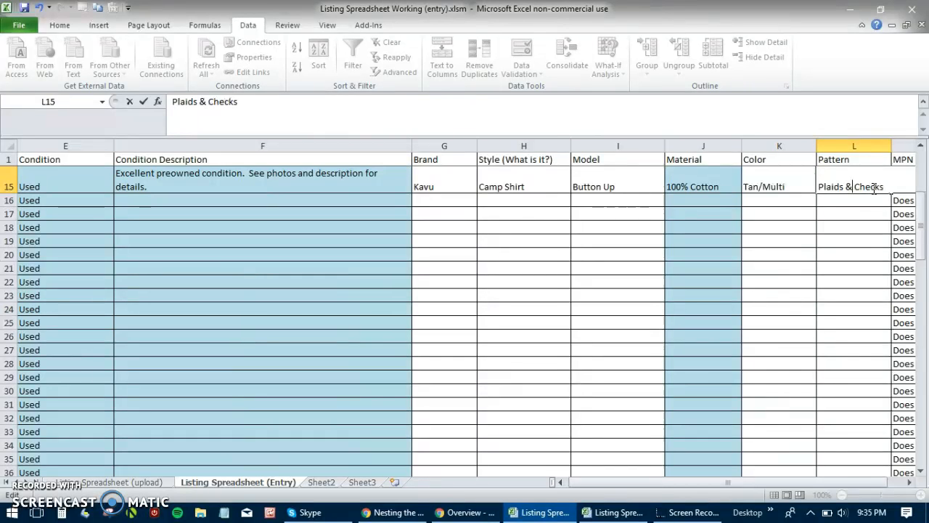
{"action": "key", "text": "Tab"}
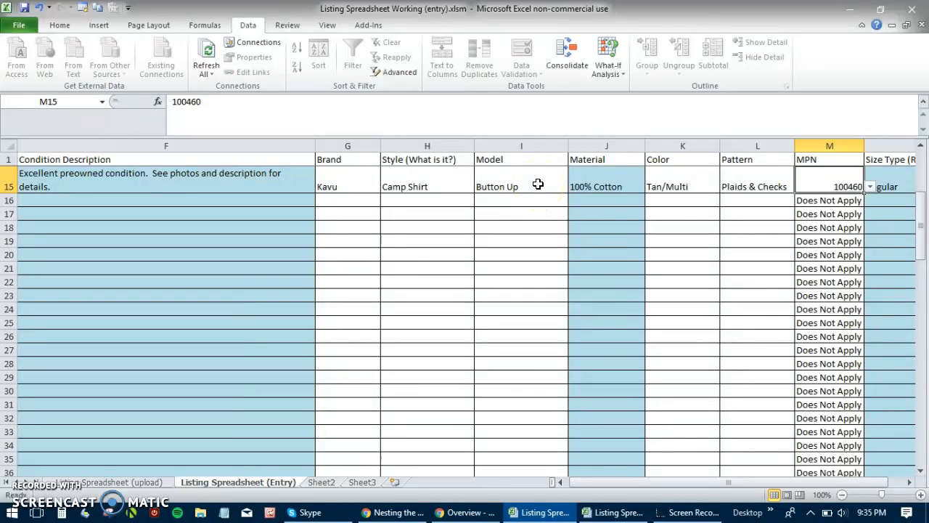
Review the MPN entry of row 15 and examine the available Size Type choices.
{"action": "left_click", "coordinate": [827, 186]}
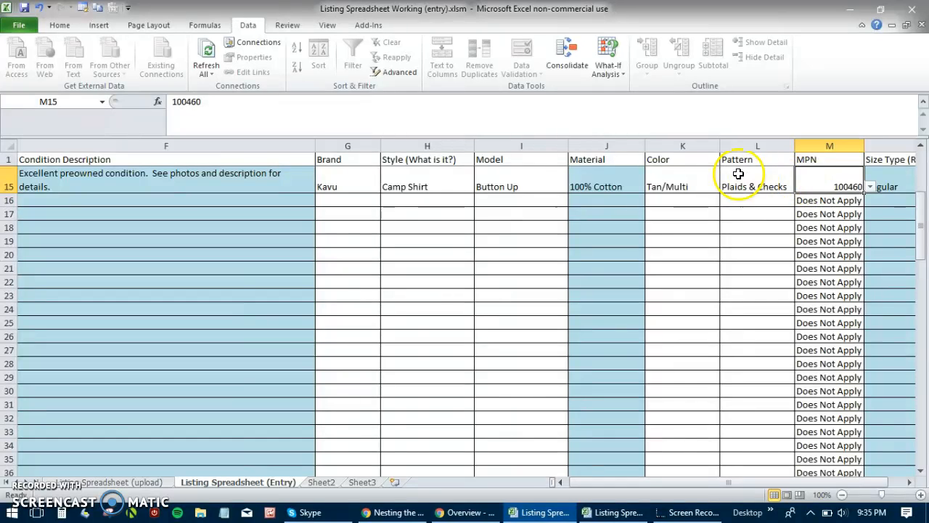
{"action": "left_click", "coordinate": [408, 187]}
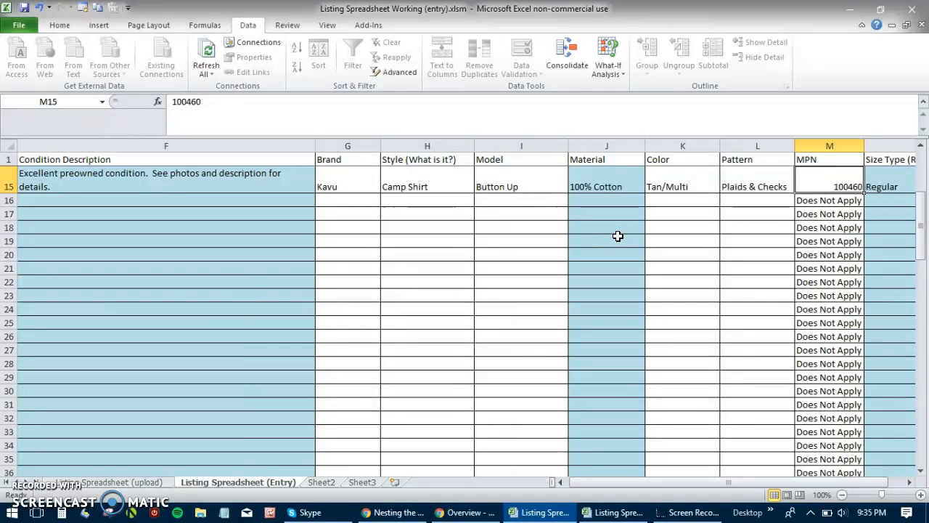
{"action": "key", "text": "Tab"}
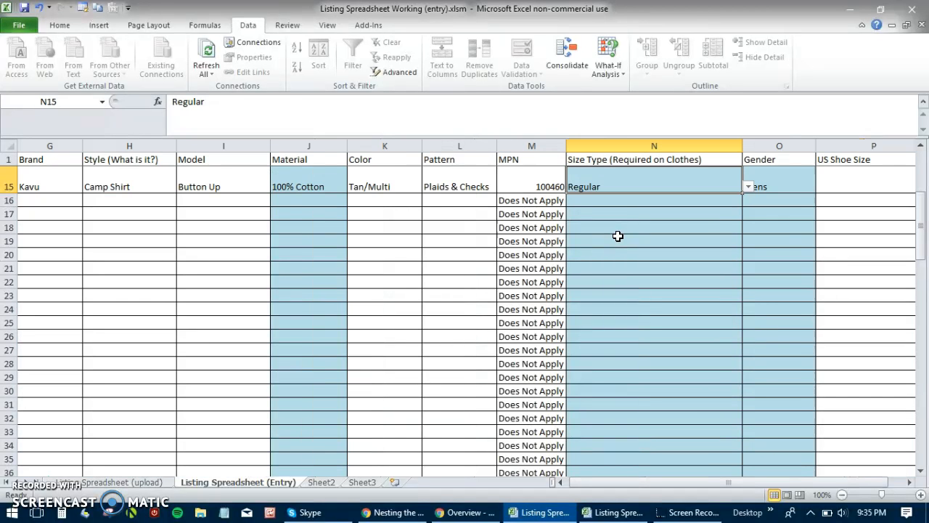
{"action": "left_click", "coordinate": [748, 187]}
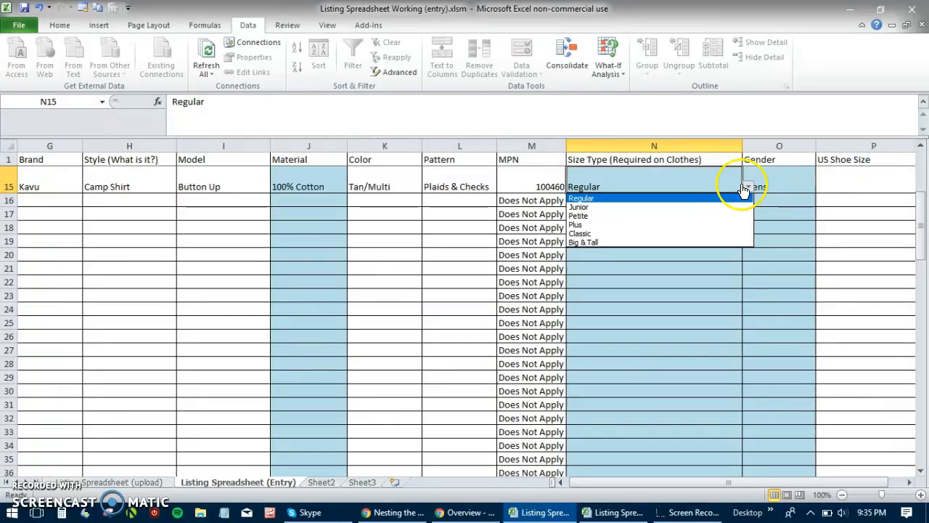
{"action": "left_click", "coordinate": [717, 182]}
Review the Gender, US Shoe Size and Shoe Width cells of row 15 and check the Clothing Size choices.
{"action": "key", "text": "Tab"}
{"action": "key", "text": "Tab"}
{"action": "key", "text": "Tab"}
{"action": "key", "text": "Tab"}
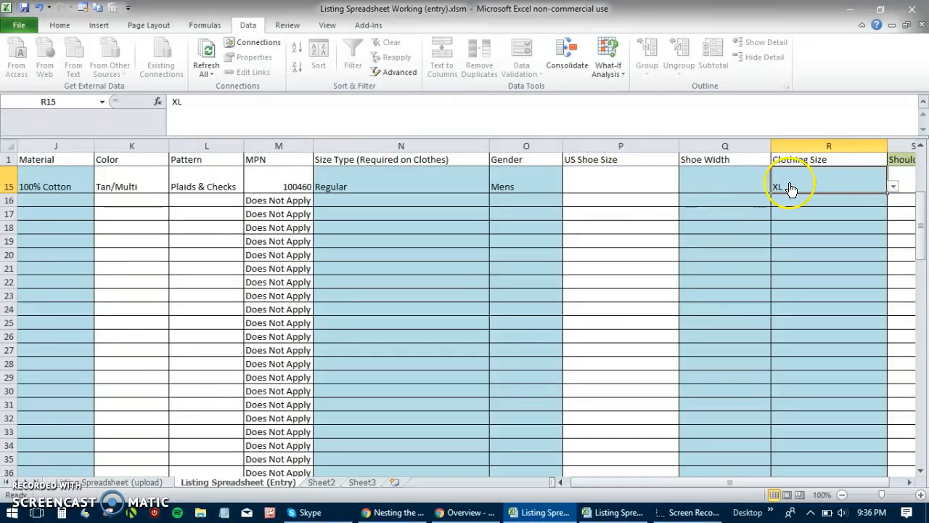
{"action": "left_click", "coordinate": [893, 186]}
{"action": "left_click", "coordinate": [866, 185]}
Review row 15's Shoulders, Chest, Length and Sleeve Length entries.
{"action": "key", "text": "Tab"}
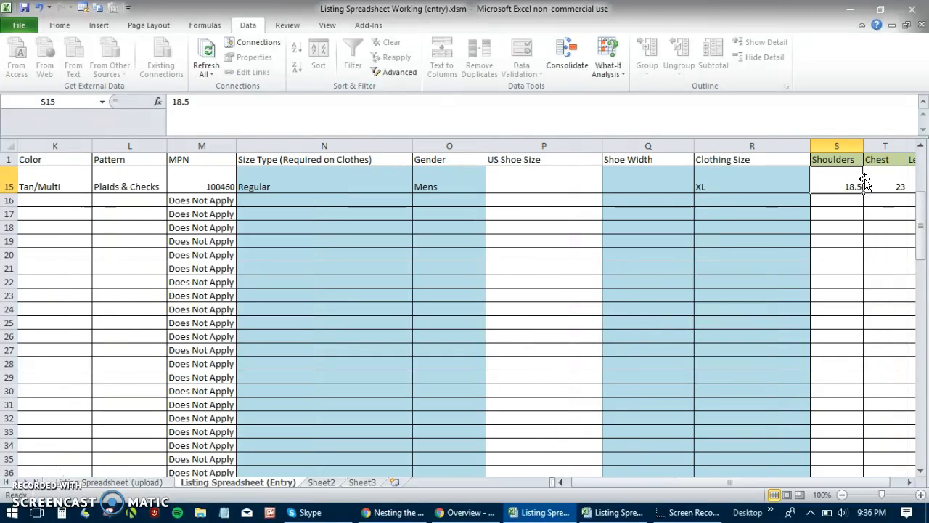
{"action": "key", "text": "Tab"}
{"action": "key", "text": "Tab"}
{"action": "key", "text": "Tab"}
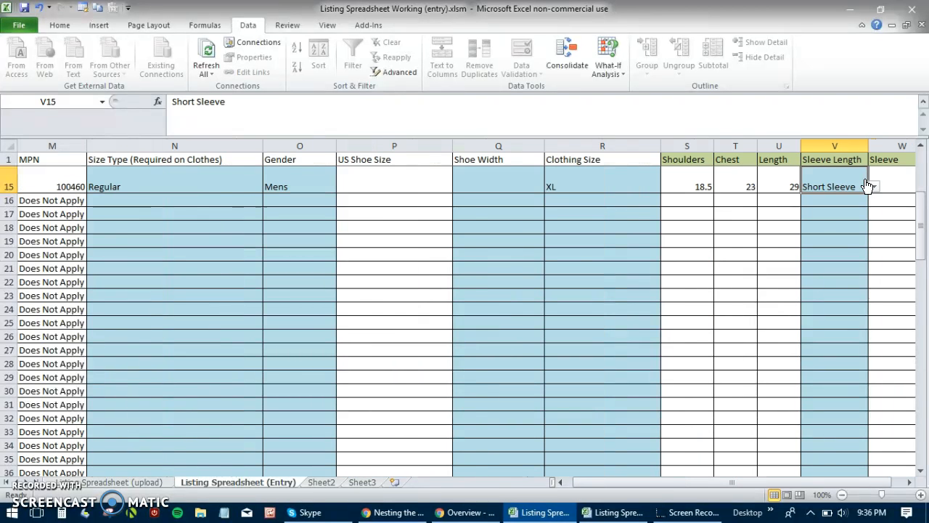
Review row 15's cells from Sleeve, Waist and Inseam through the size and dimension columns to Country/Region of Manufacture.
{"action": "key", "text": "Tab"}
{"action": "key", "text": "Tab"}
{"action": "key", "text": "Tab"}
{"action": "key", "text": "Tab"}
{"action": "key", "text": "Tab"}
{"action": "key", "text": "Tab"}
{"action": "key", "text": "Tab"}
{"action": "key", "text": "Tab"}
{"action": "key", "text": "Tab"}
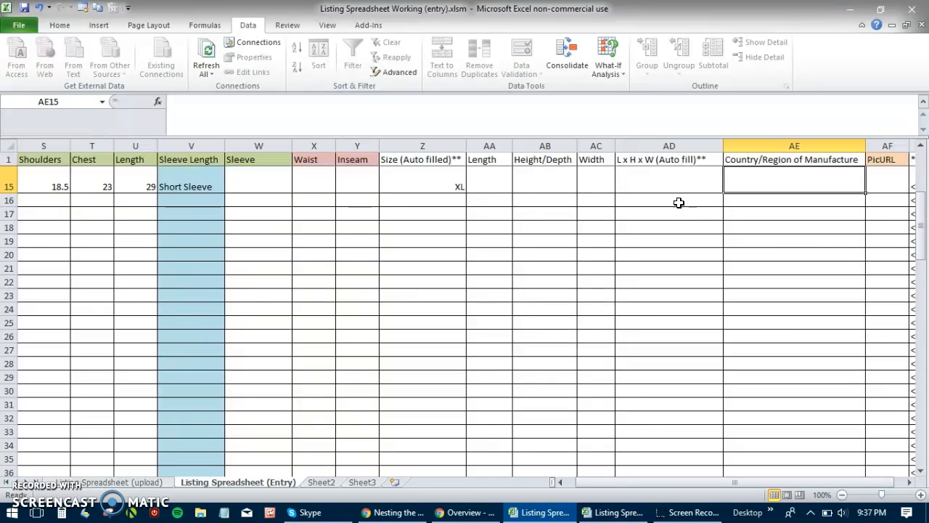
Review row 15's cells from PicURL through Description, Format and Duration to the auto-filled Item Title and Title Keywords.
{"action": "key", "text": "Right"}
{"action": "key", "text": "Right"}
{"action": "key", "text": "Right"}
{"action": "key", "text": "Right"}
{"action": "key", "text": "Right"}
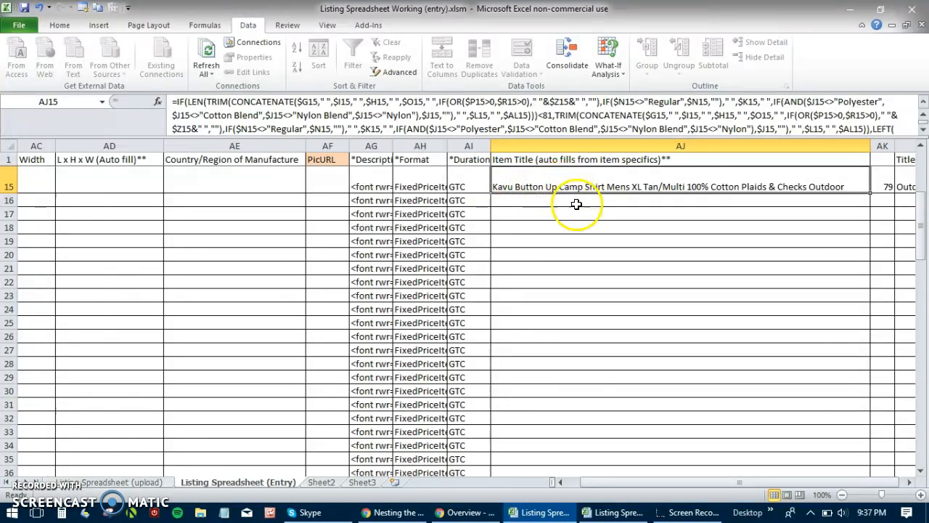
{"action": "key", "text": "Tab"}
{"action": "key", "text": "Tab"}
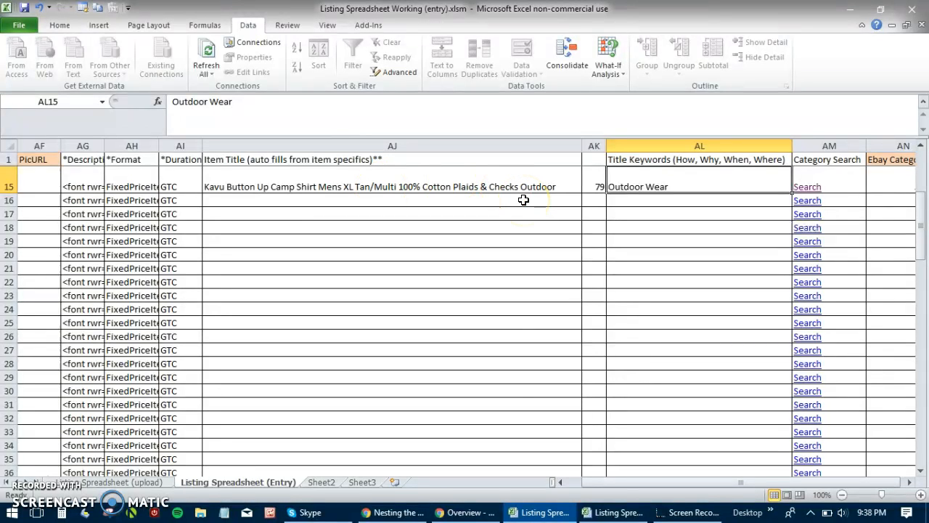
Follow row 15's Category Search link to eBay and limit the results to sold listings.
{"action": "key", "text": "Right"}
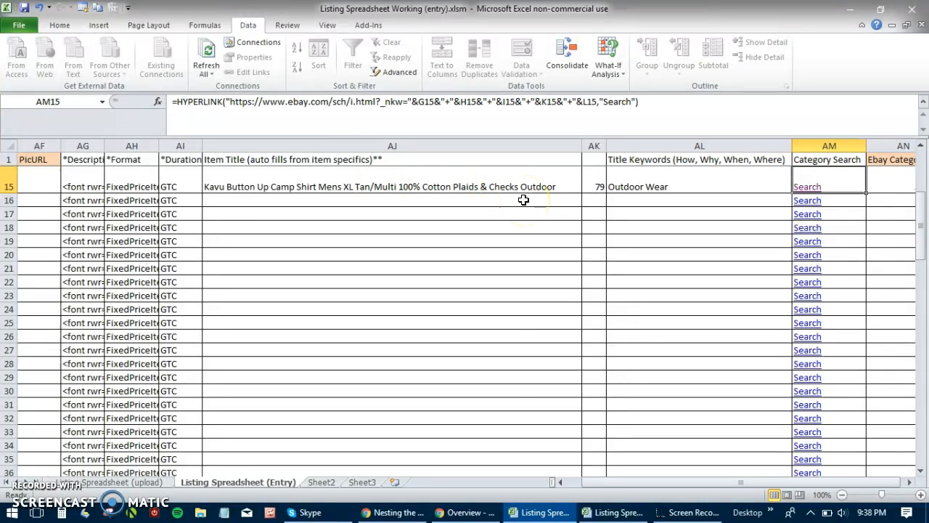
{"action": "left_click", "coordinate": [806, 190]}
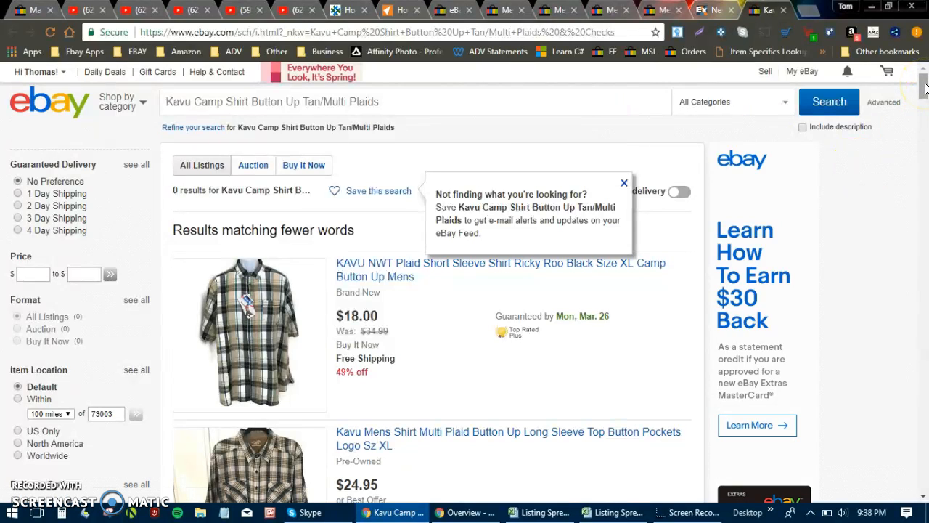
{"action": "mouse_move", "coordinate": [924, 87]}
{"action": "left_mouse_down"}
{"action": "mouse_move", "coordinate": [925, 129]}
{"action": "mouse_move", "coordinate": [925, 101]}
{"action": "left_mouse_up"}
{"action": "left_click", "coordinate": [62, 297]}
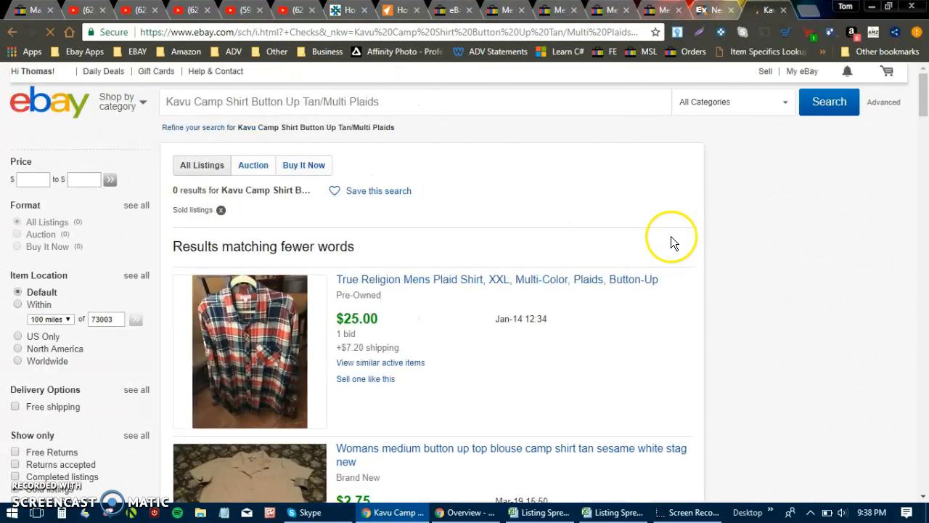
Open the sold ORVIS plaid camp shirt listing, go to its Casual Shirts category and select the category number in the page address.
{"action": "left_click_drag", "start_coordinate": [924, 88], "coordinate": [925, 96]}
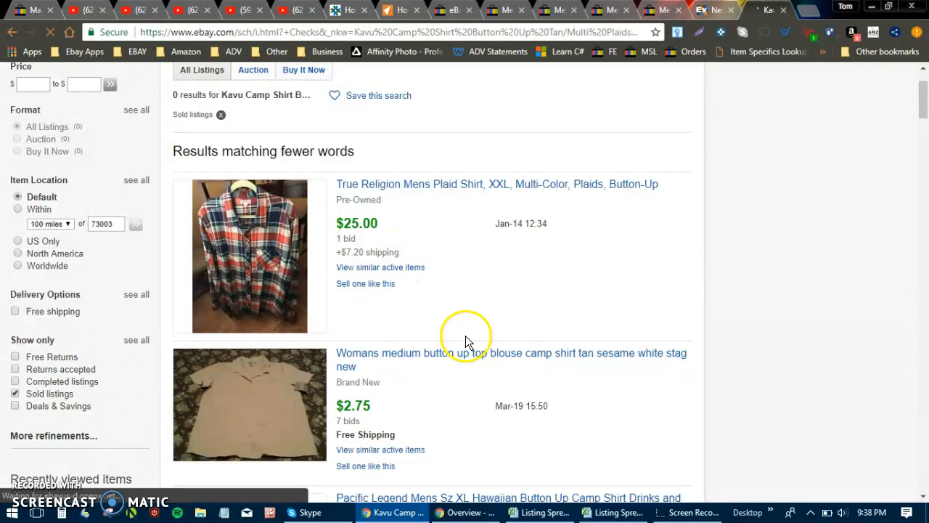
{"action": "left_click_drag", "start_coordinate": [924, 105], "coordinate": [924, 160]}
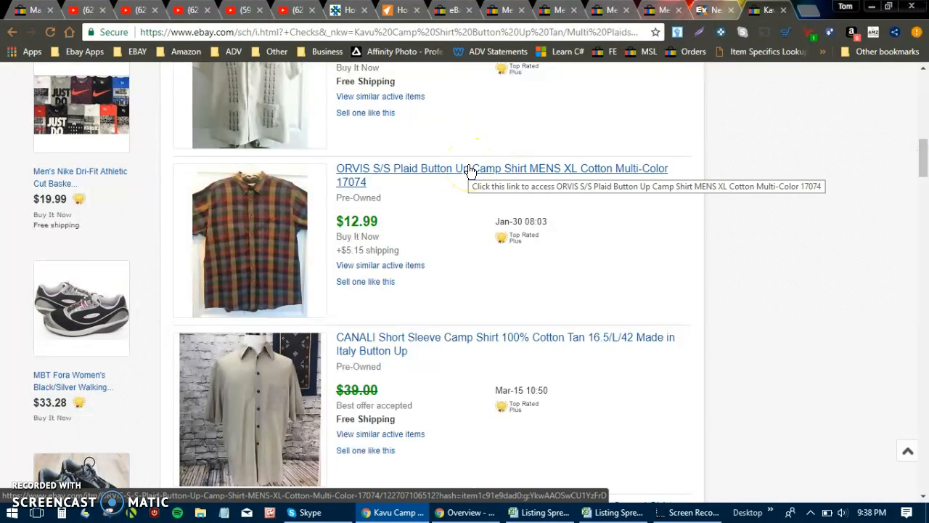
{"action": "left_click", "coordinate": [568, 169]}
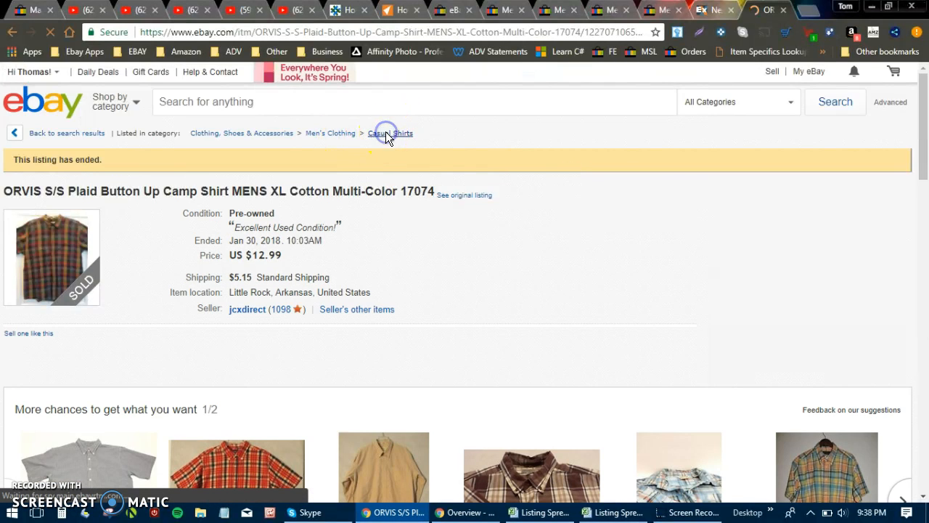
{"action": "left_click", "coordinate": [385, 135]}
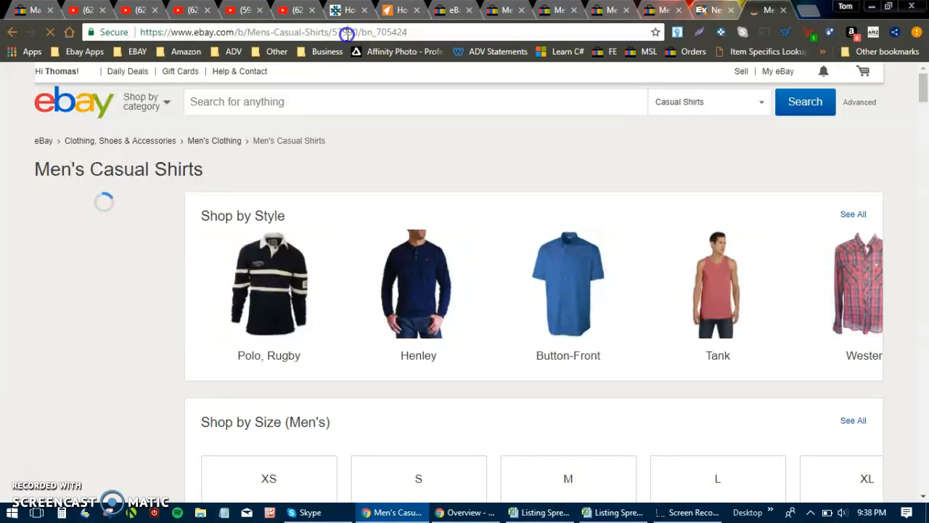
{"action": "double_click", "coordinate": [347, 35]}
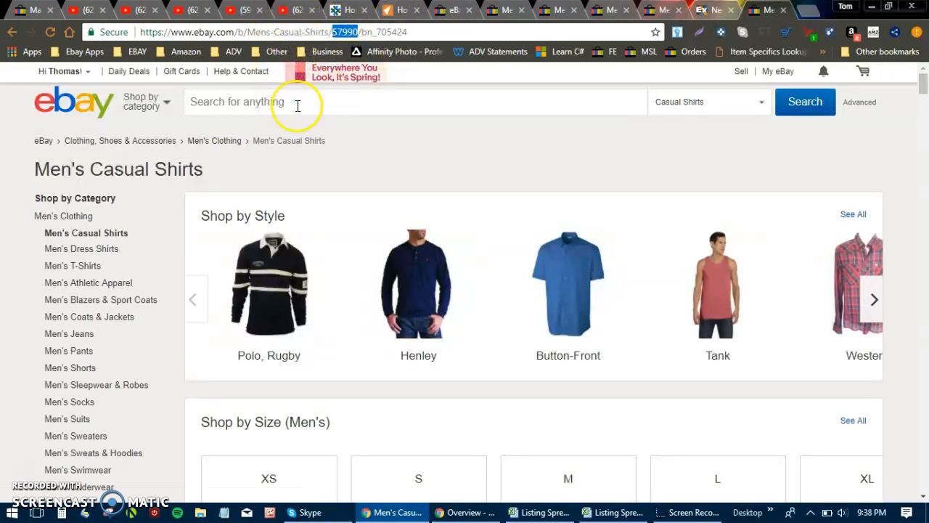
Return to the sold search results and check the Casual Shirts category of the True Religion plaid shirt listing.
{"action": "left_click", "coordinate": [11, 32]}
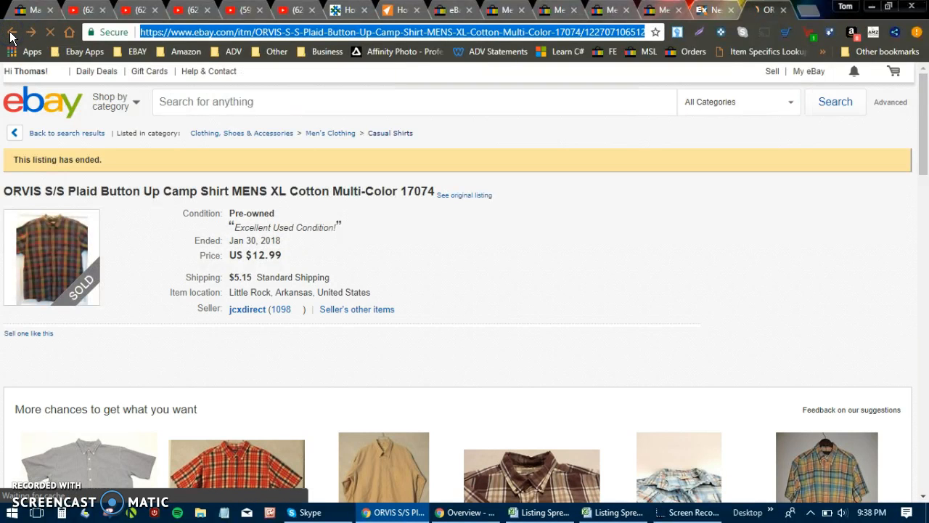
{"action": "left_click", "coordinate": [11, 32]}
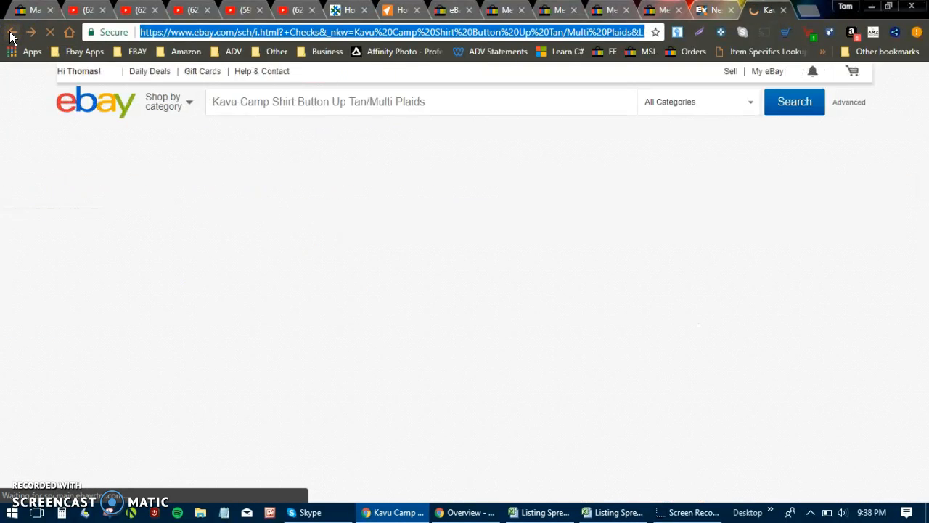
{"action": "left_click_drag", "start_coordinate": [921, 156], "coordinate": [920, 85]}
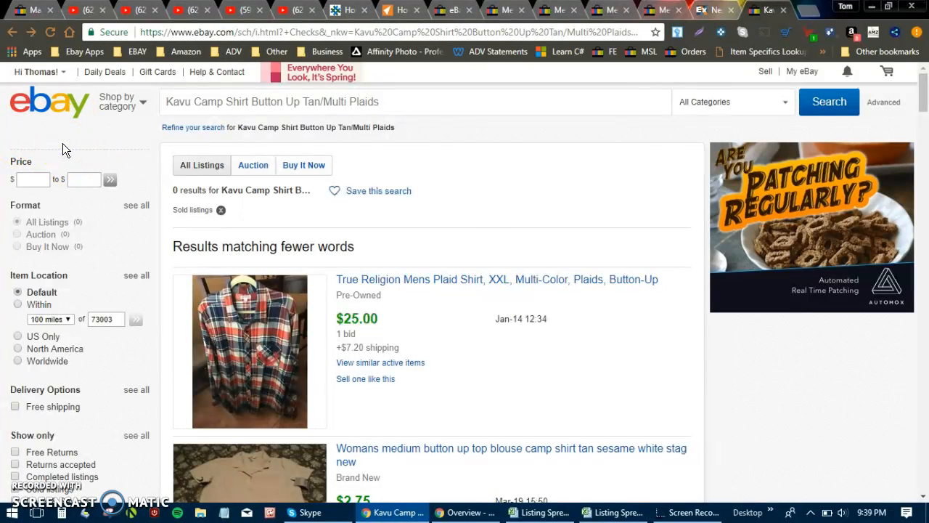
{"action": "left_click", "coordinate": [479, 280]}
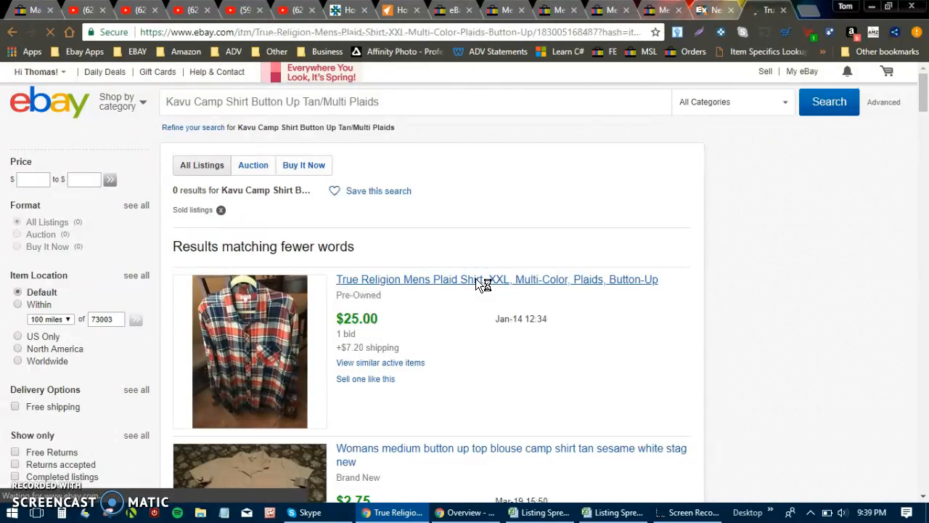
{"action": "left_click", "coordinate": [386, 133]}
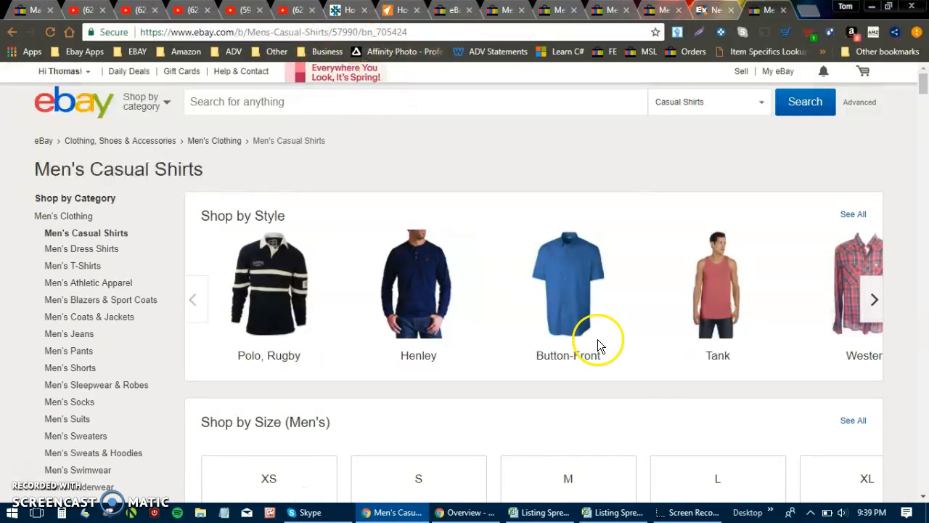
Switch back to the Listing Spreadsheet Working (entry) workbook in Excel and review row 15's Ebay Category, StartPrice, Quantity and BestOffer cells.
{"action": "left_click", "coordinate": [607, 512]}
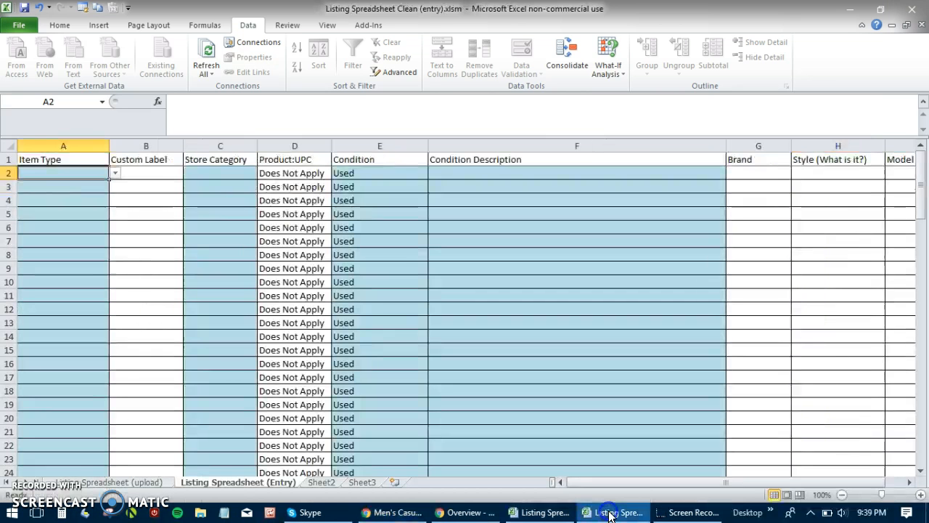
{"action": "left_click", "coordinate": [541, 513]}
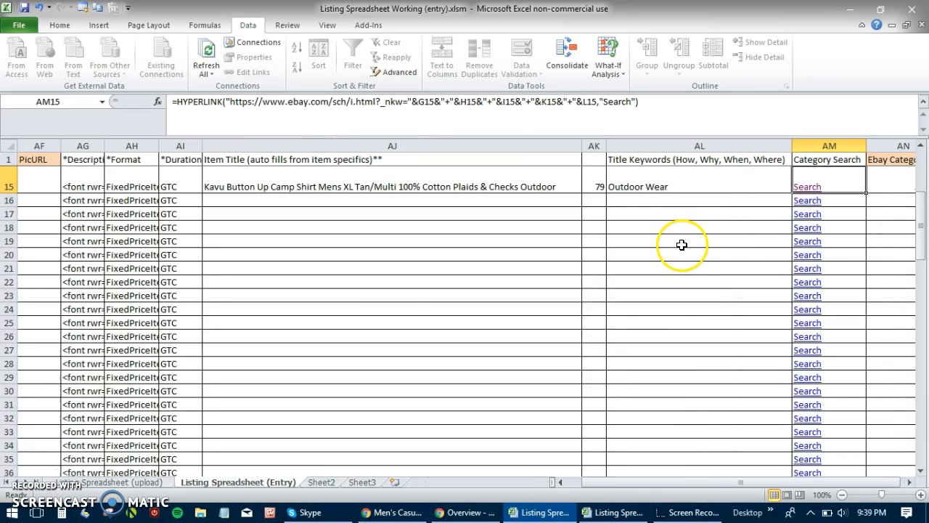
{"action": "key", "text": "Right"}
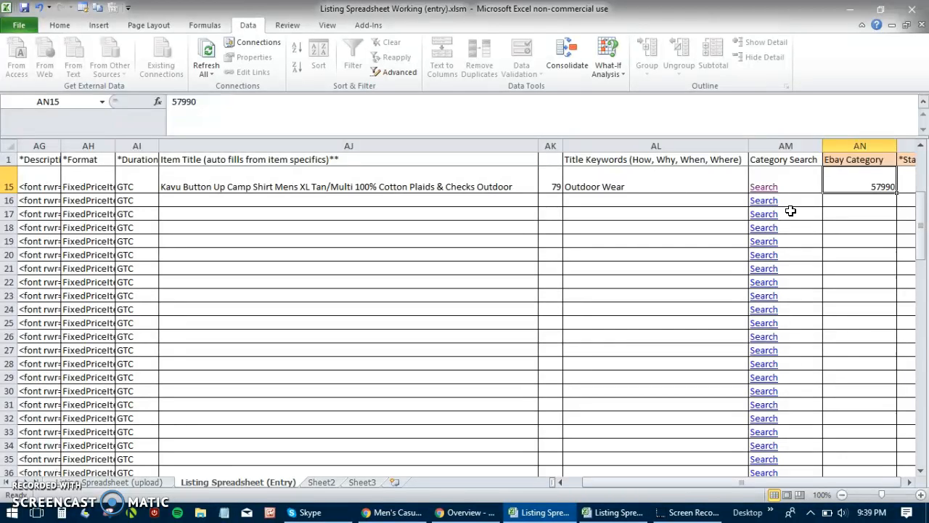
{"action": "key", "text": "Right"}
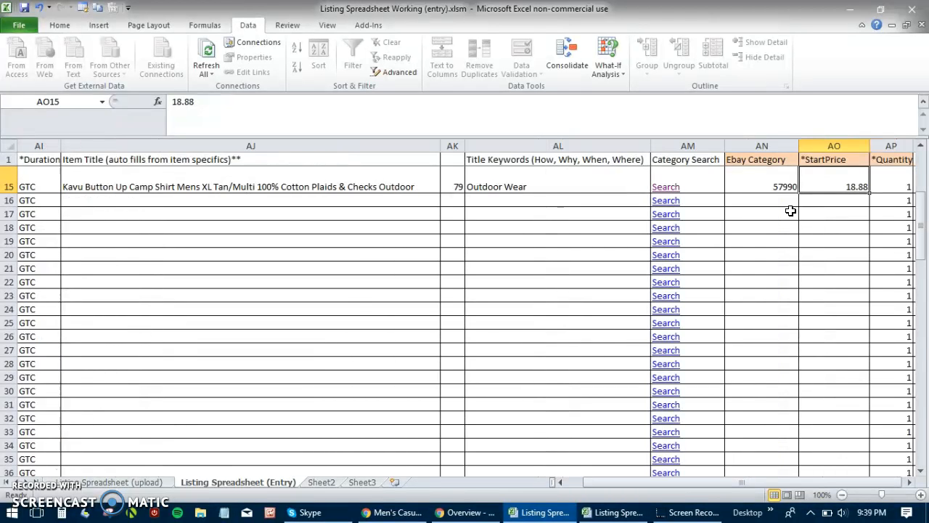
{"action": "key", "text": "Right"}
{"action": "key", "text": "Right"}
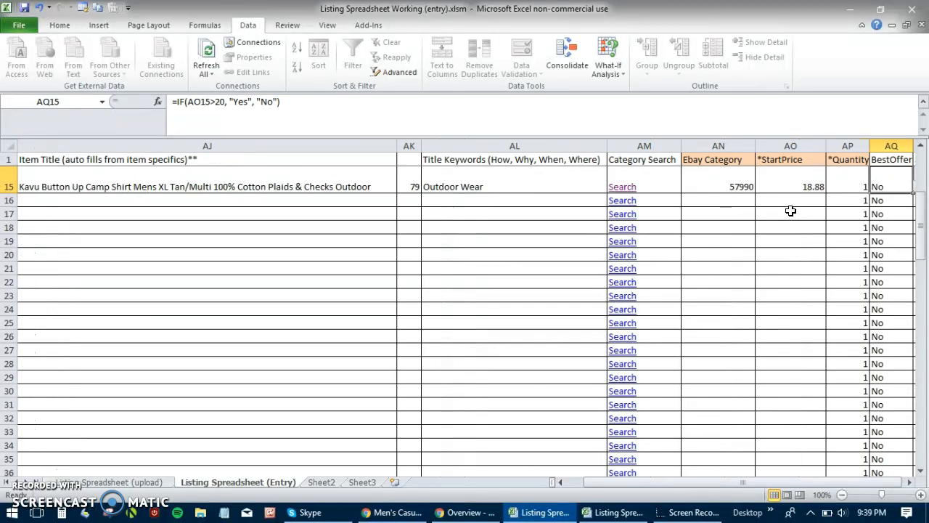
Check the available BestOffer choices for row 15.
{"action": "key", "text": "Right"}
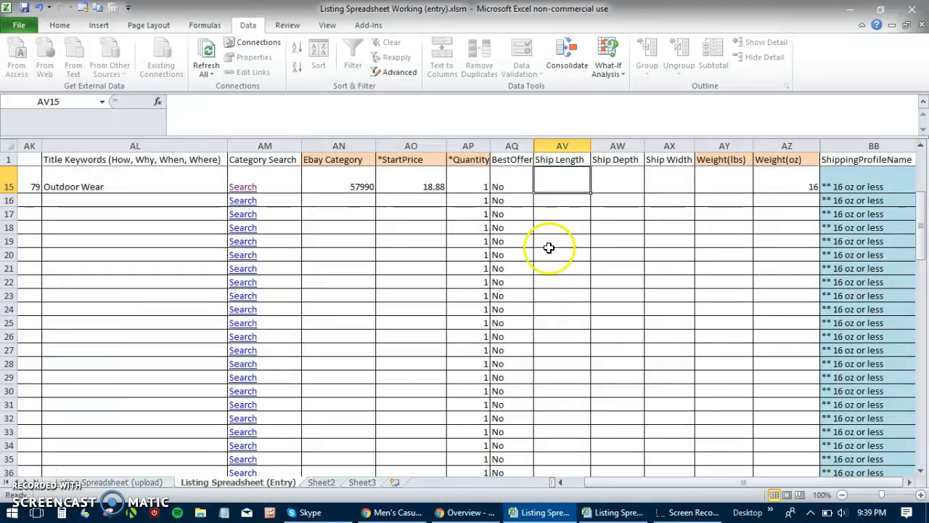
{"action": "left_click", "coordinate": [500, 187]}
{"action": "left_click", "coordinate": [538, 188]}
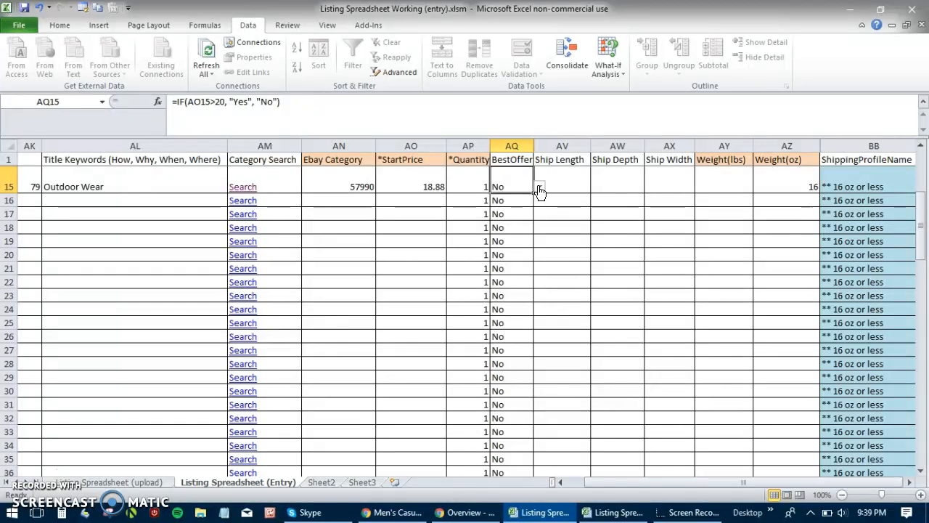
{"action": "left_click", "coordinate": [538, 186]}
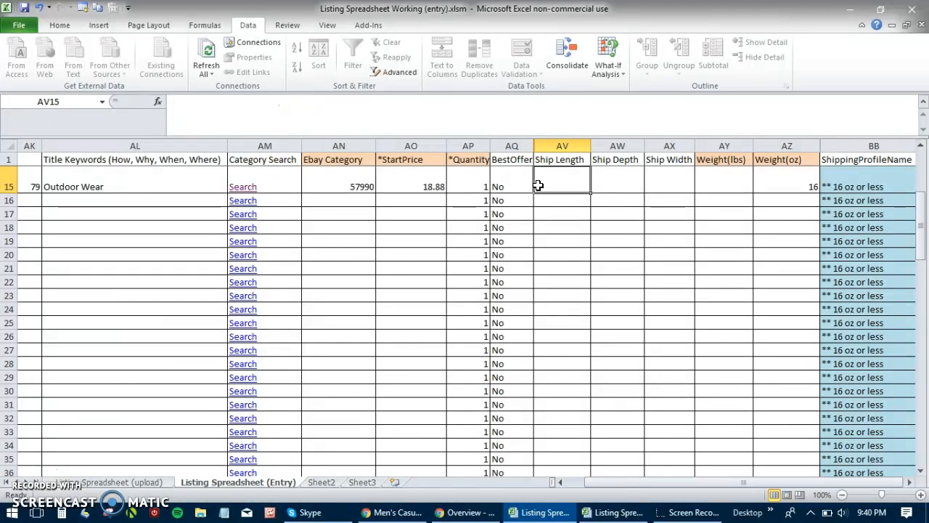
Review row 15's Ship Depth, Ship Width and weight cells up to the ShippingProfileName formula.
{"action": "key", "text": "Tab"}
{"action": "key", "text": "Tab"}
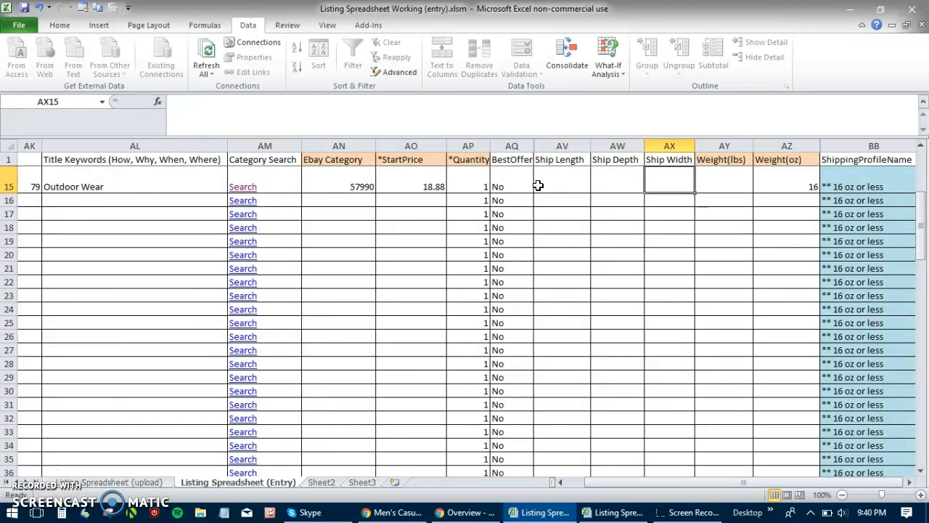
{"action": "key", "text": "Tab"}
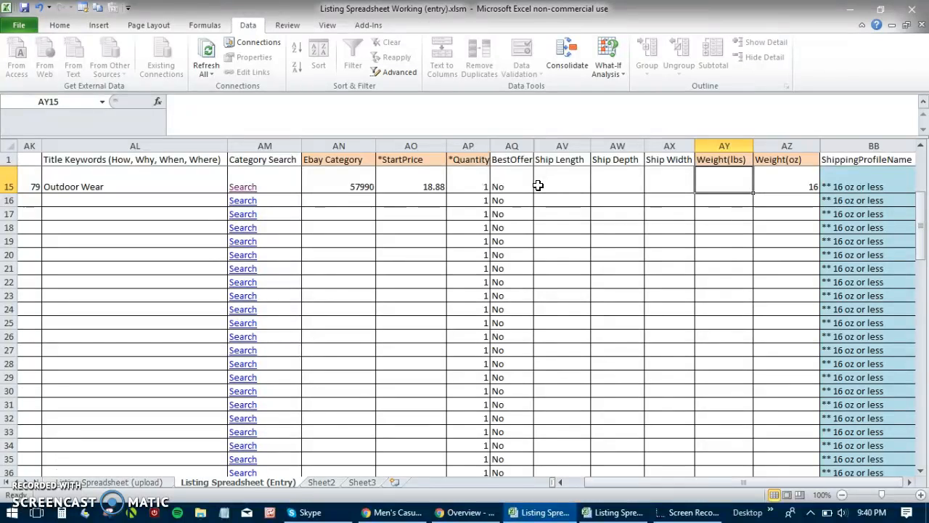
{"action": "key", "text": "Tab"}
{"action": "key", "text": "Tab"}
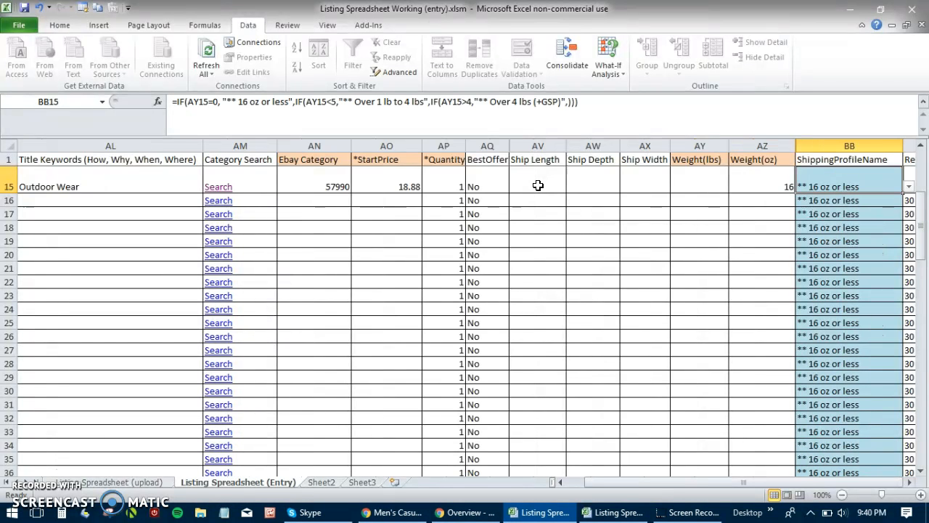
Examine the available ShippingProfileName choices for row 15.
{"action": "left_click", "coordinate": [908, 187]}
{"action": "left_click", "coordinate": [908, 187]}
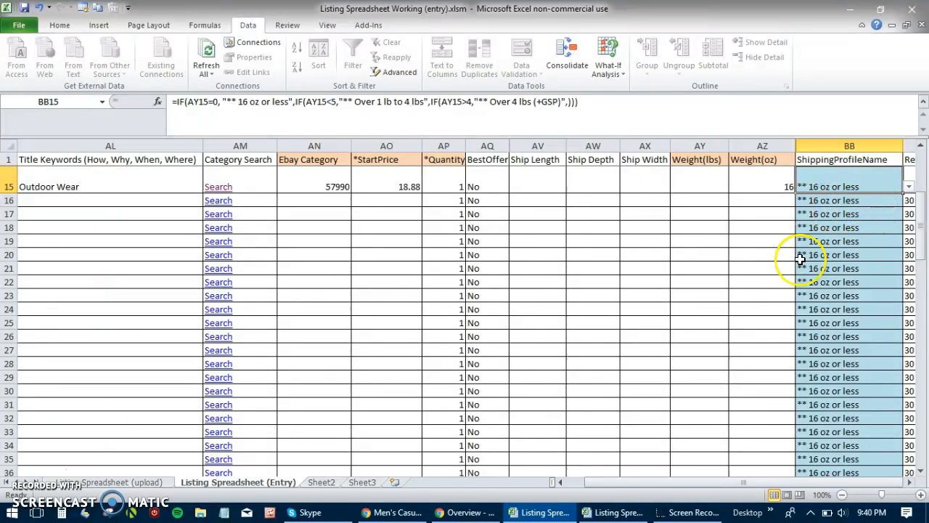
{"action": "left_click_drag", "start_coordinate": [662, 482], "coordinate": [672, 482]}
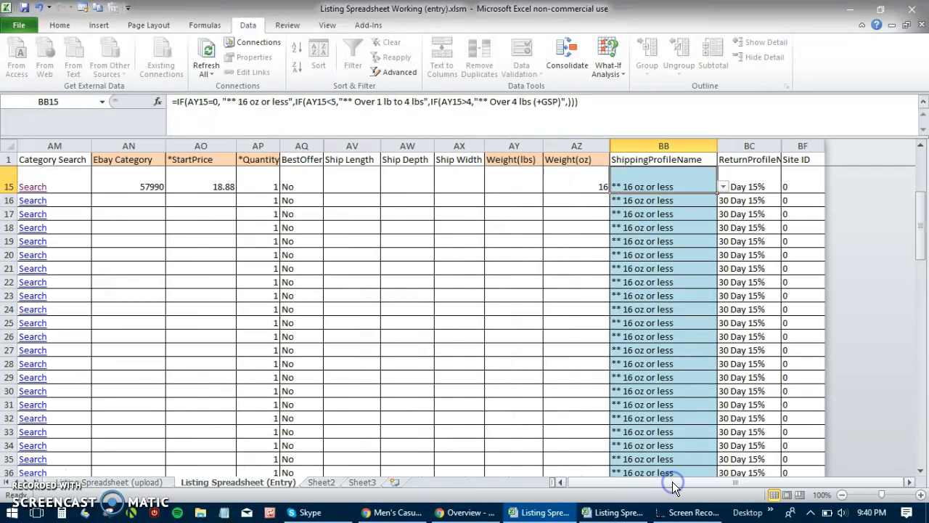
{"action": "left_click", "coordinate": [723, 188]}
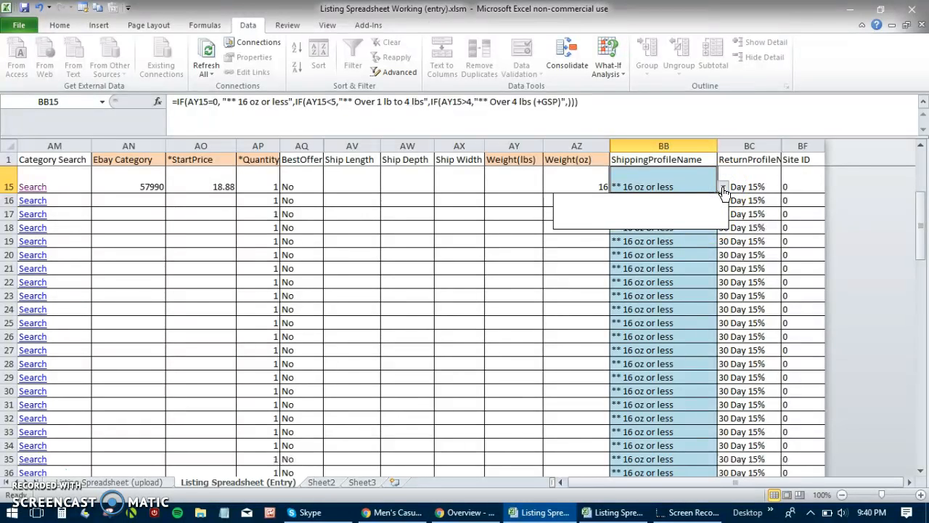
{"action": "left_click", "coordinate": [723, 191]}
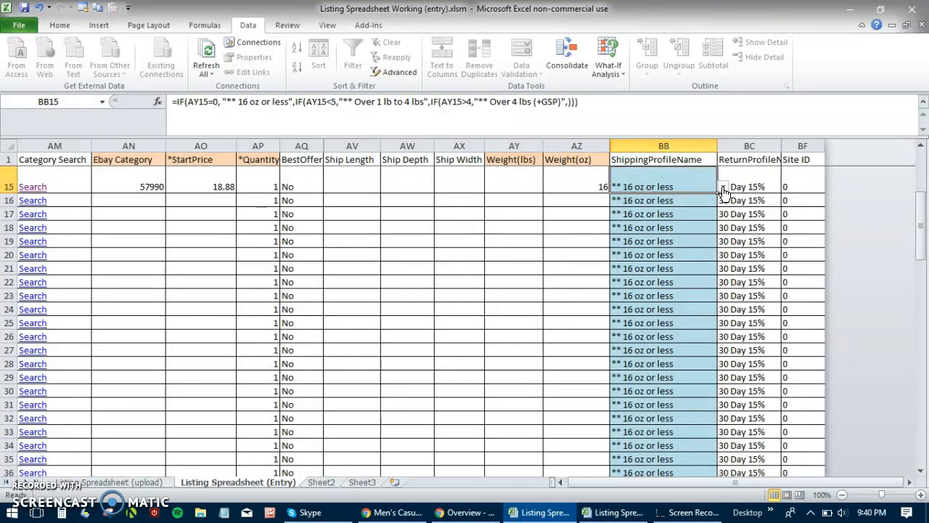
{"action": "left_click", "coordinate": [724, 192]}
Examine the available return profile choices for row 15.
{"action": "left_click", "coordinate": [747, 193]}
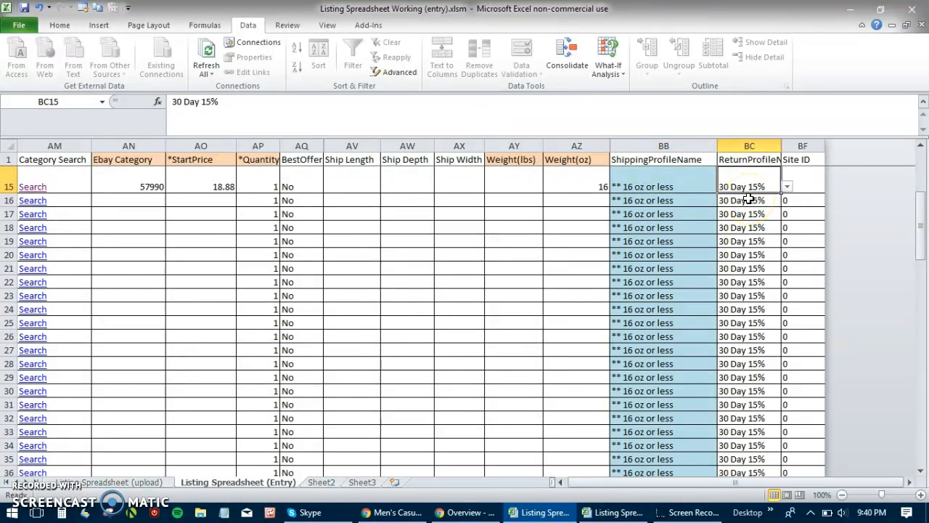
{"action": "left_click", "coordinate": [787, 187]}
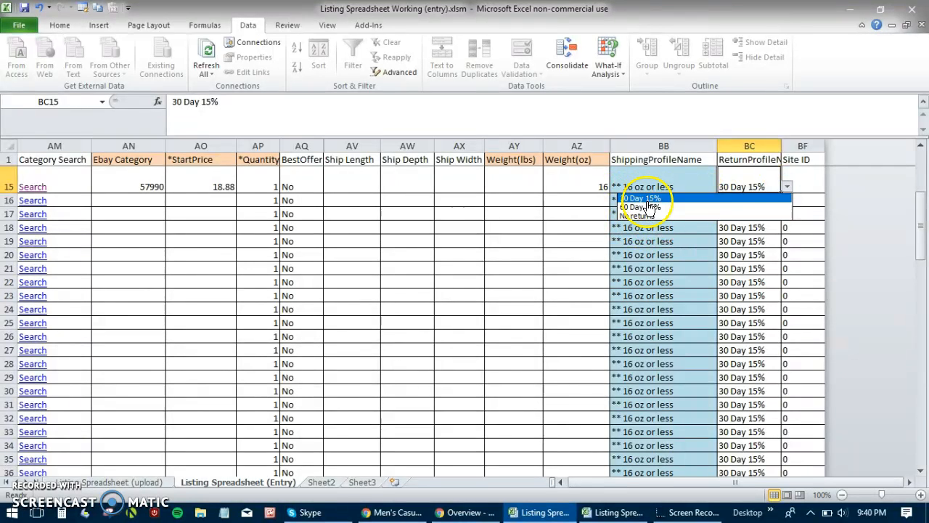
{"action": "left_click", "coordinate": [784, 187]}
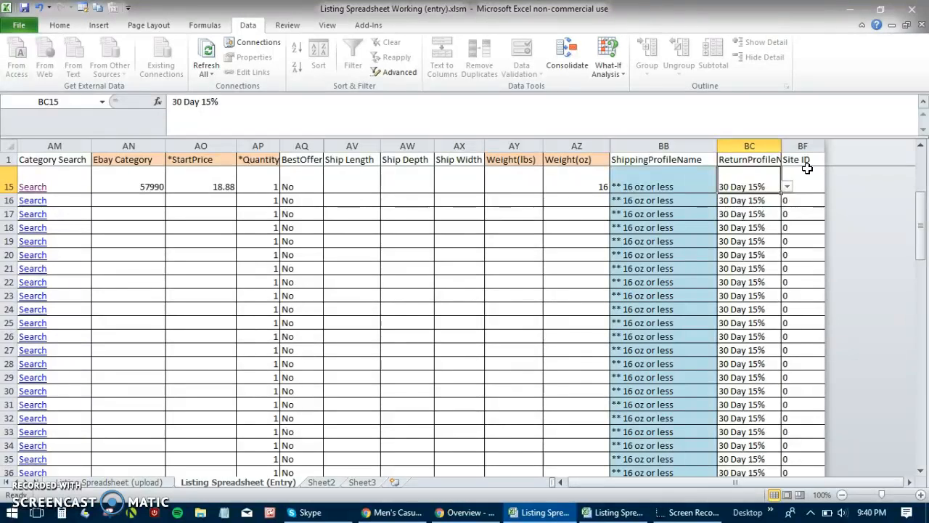
{"action": "left_click_drag", "start_coordinate": [586, 481], "coordinate": [573, 482]}
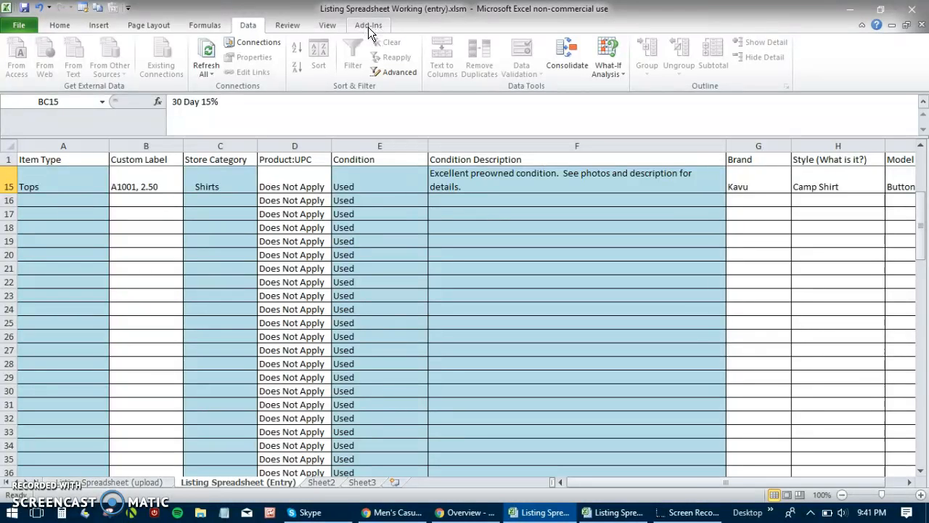
Open the Chili Lister output pane and clear its log.
{"action": "left_click", "coordinate": [368, 27]}
{"action": "left_click", "coordinate": [21, 53]}
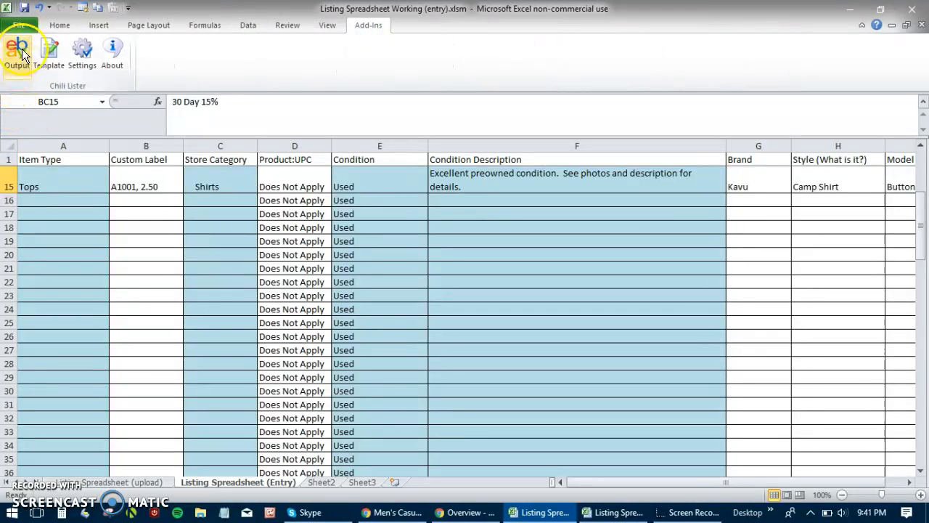
{"action": "left_click", "coordinate": [17, 52]}
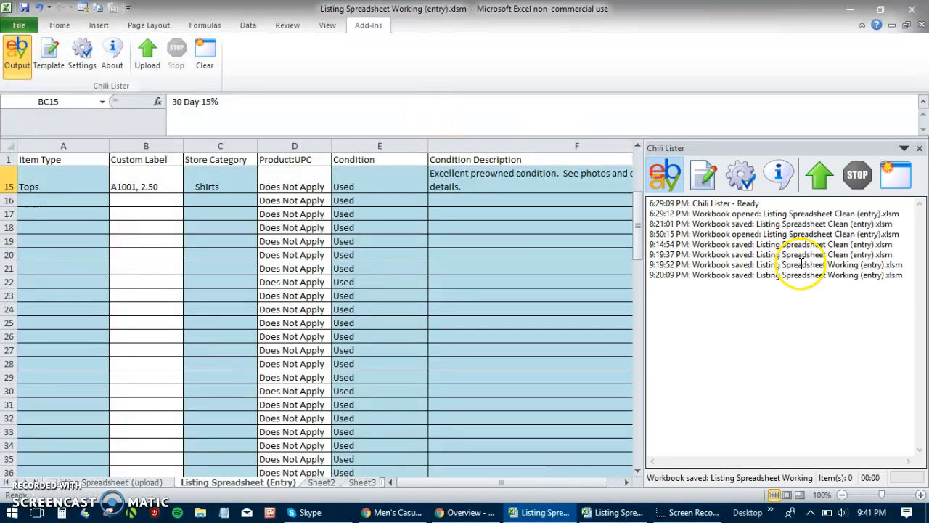
{"action": "left_click", "coordinate": [904, 181]}
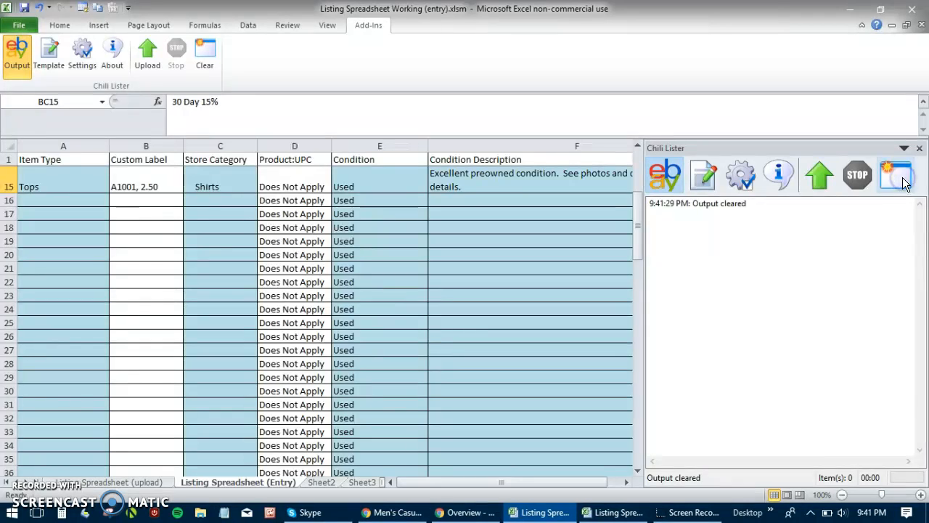
Review Chili Lister's template parameters and its advanced and Excel settings, ending back on the output log.
{"action": "left_click", "coordinate": [703, 183]}
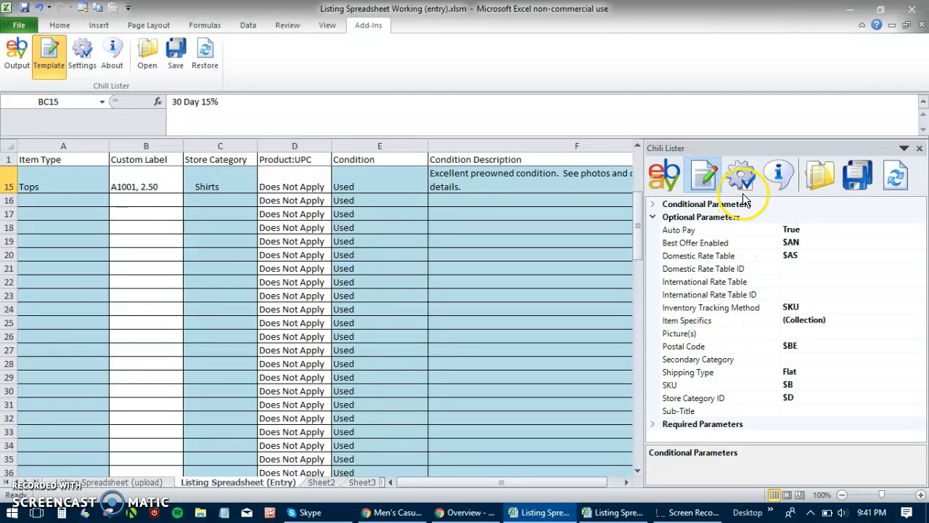
{"action": "left_click", "coordinate": [741, 177]}
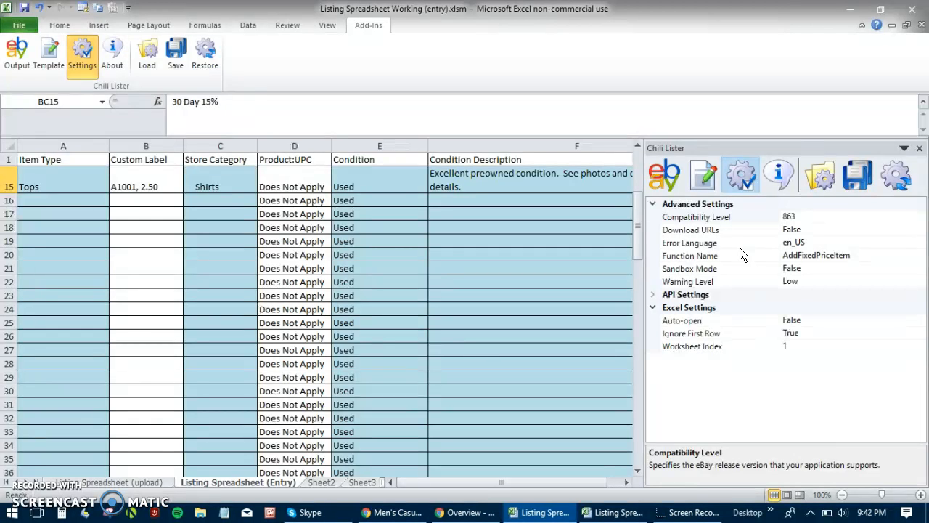
{"action": "left_click", "coordinate": [672, 180]}
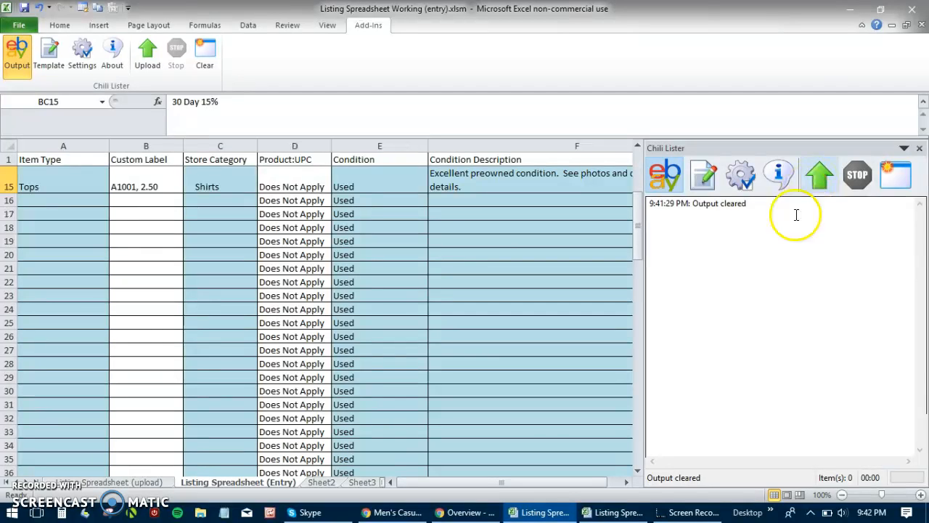
Switch to Chrome and review the Tommy Hilfiger shirt listing's pricing, shipping, item specifics and description with measurements.
{"action": "left_click", "coordinate": [456, 512]}
{"action": "left_click", "coordinate": [423, 513]}
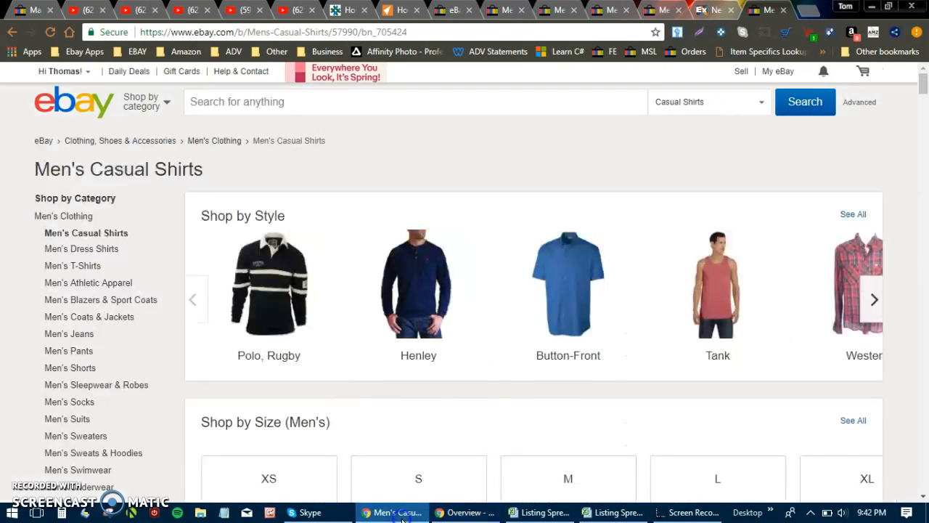
{"action": "left_click", "coordinate": [467, 514]}
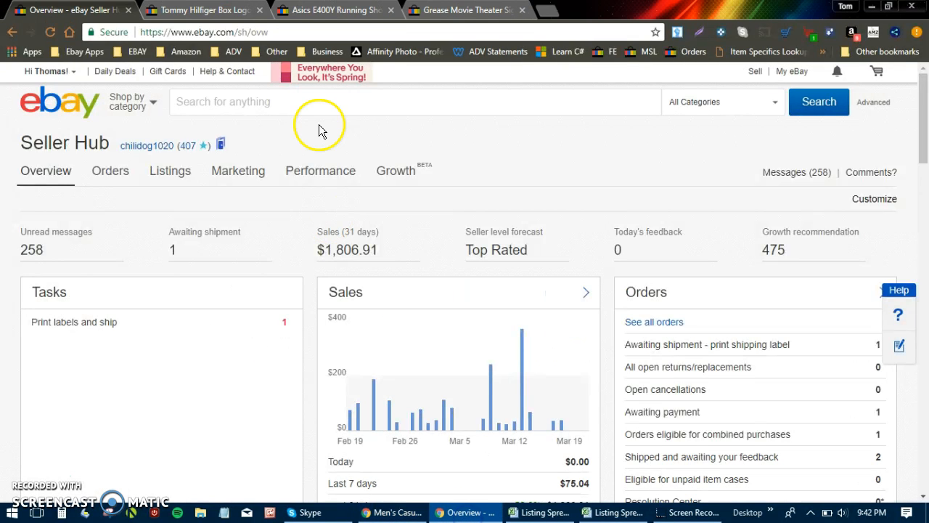
{"action": "left_click", "coordinate": [203, 13]}
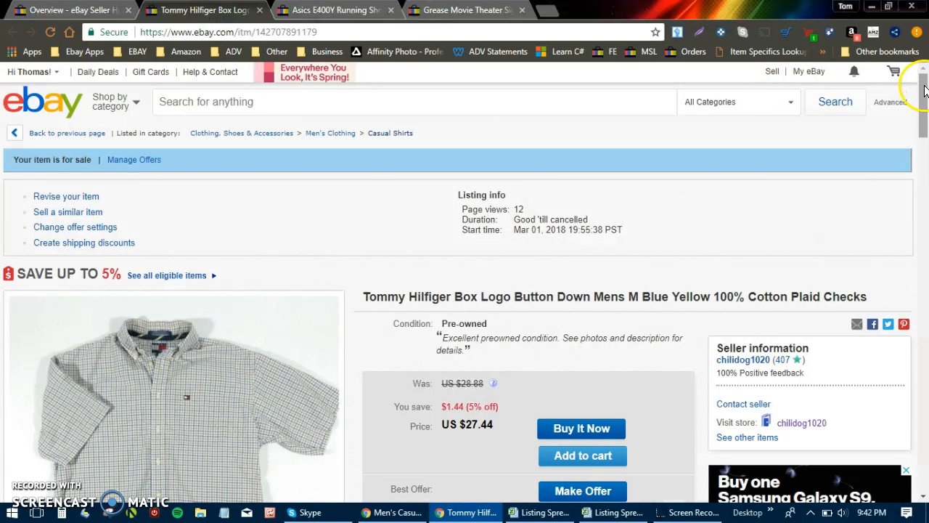
{"action": "left_click_drag", "start_coordinate": [924, 85], "coordinate": [926, 123]}
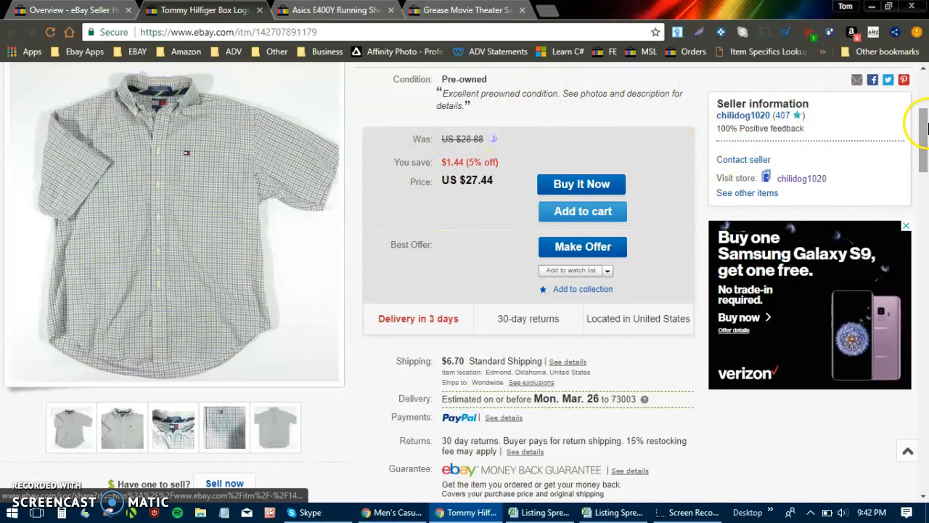
{"action": "left_click_drag", "start_coordinate": [925, 130], "coordinate": [925, 206]}
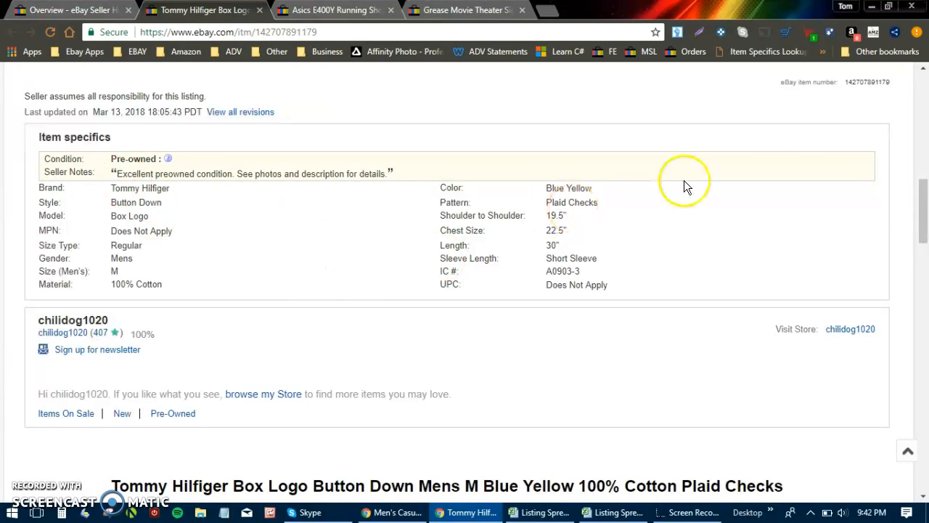
{"action": "left_click_drag", "start_coordinate": [924, 214], "coordinate": [925, 260]}
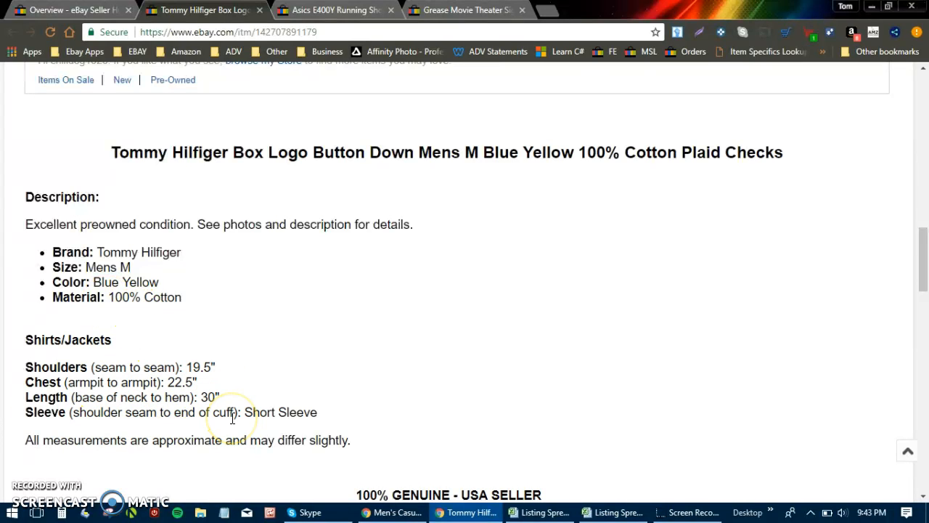
Compare the Asics running shoe listing's description with the Grease theater sign listing's item specifics and description.
{"action": "left_click", "coordinate": [316, 14]}
{"action": "left_click_drag", "start_coordinate": [921, 95], "coordinate": [922, 257]}
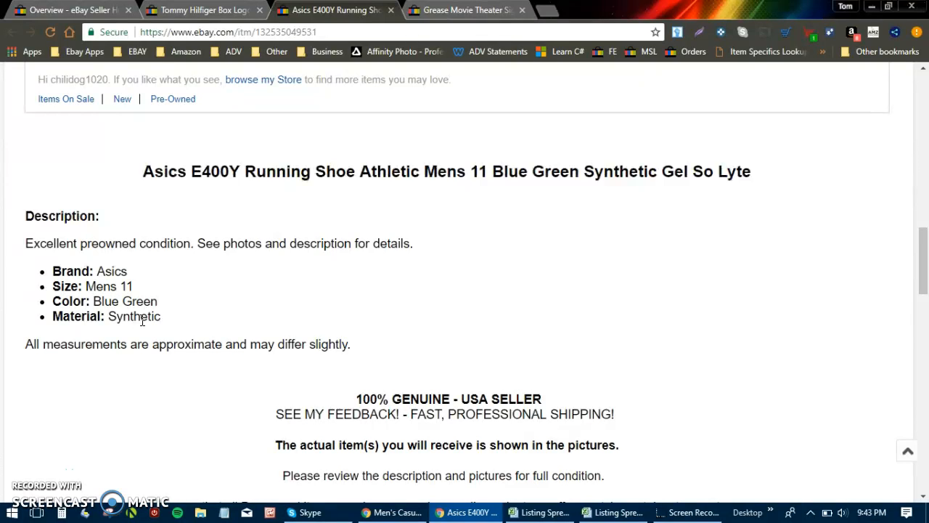
{"action": "left_click", "coordinate": [435, 10]}
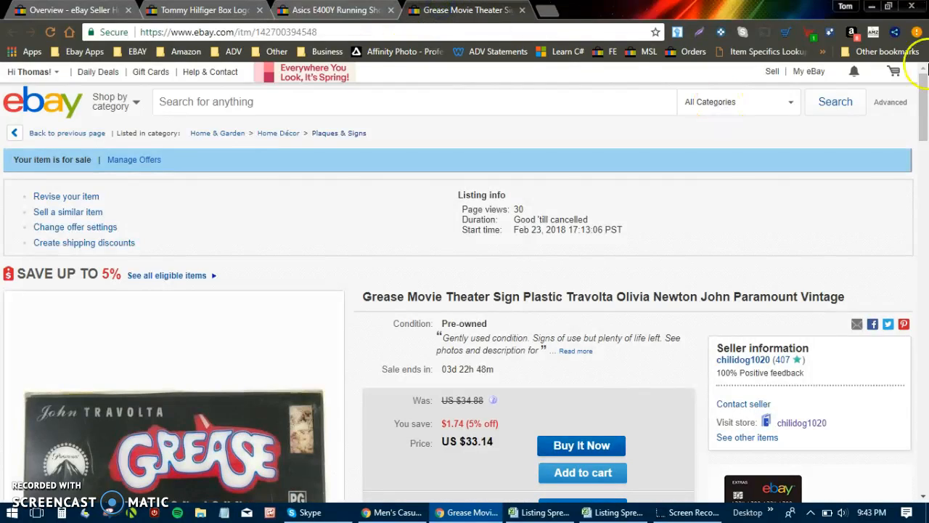
{"action": "left_click_drag", "start_coordinate": [924, 102], "coordinate": [926, 212]}
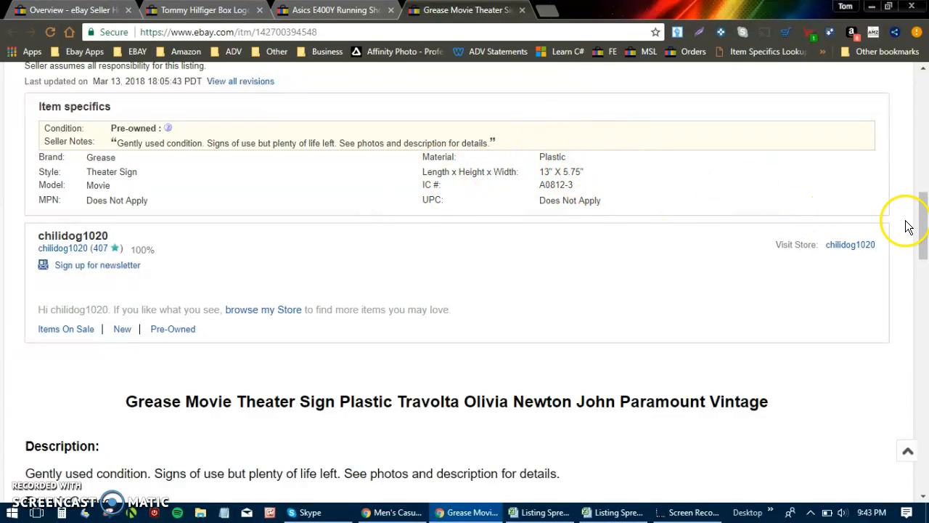
{"action": "left_click_drag", "start_coordinate": [924, 218], "coordinate": [925, 262]}
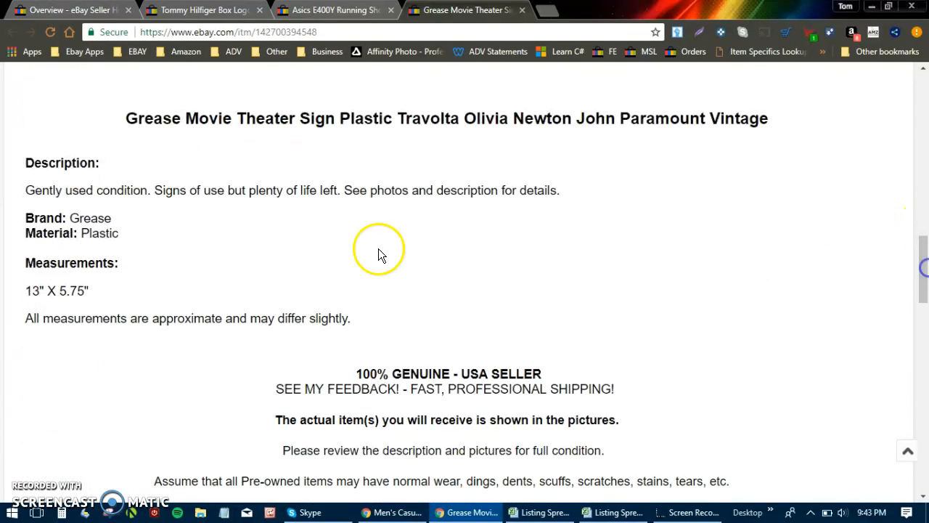